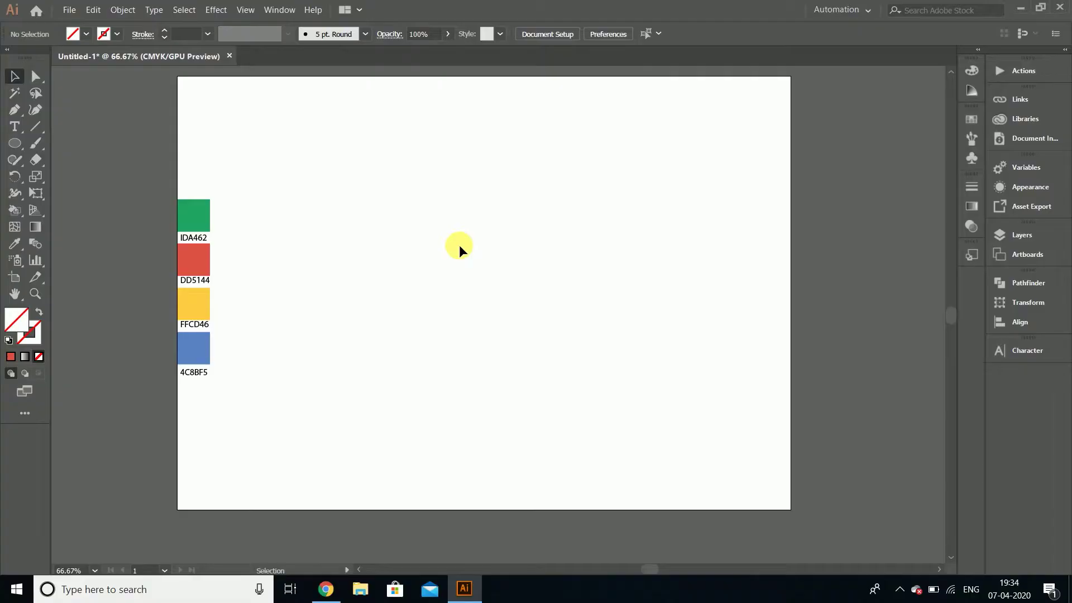
Draw a circle outward from the page centre with the Ellipse tool, using default colours.
left_click(12, 143)
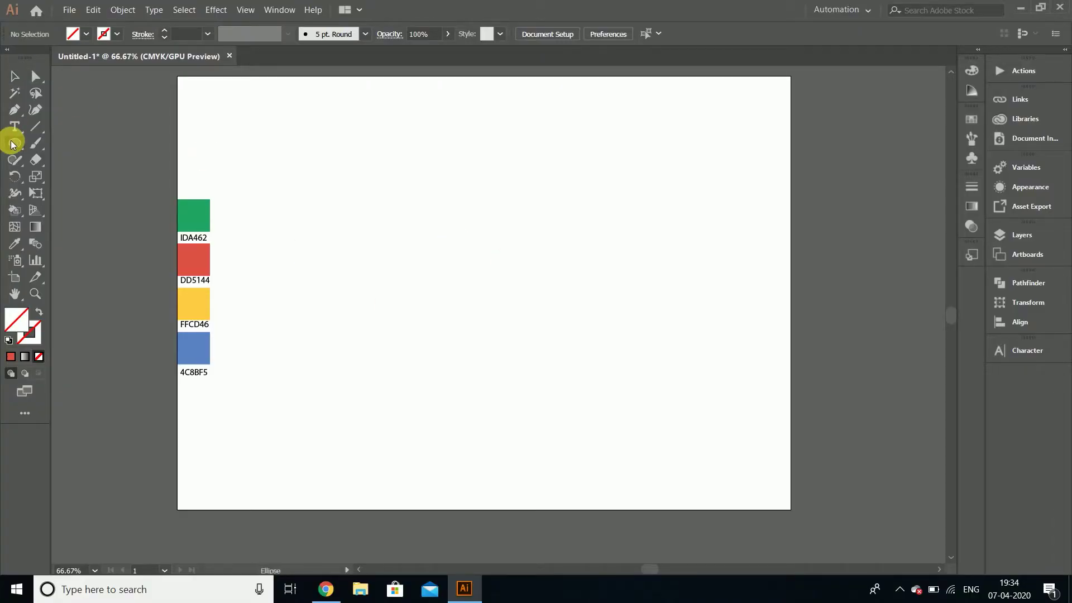
left_click(9, 341)
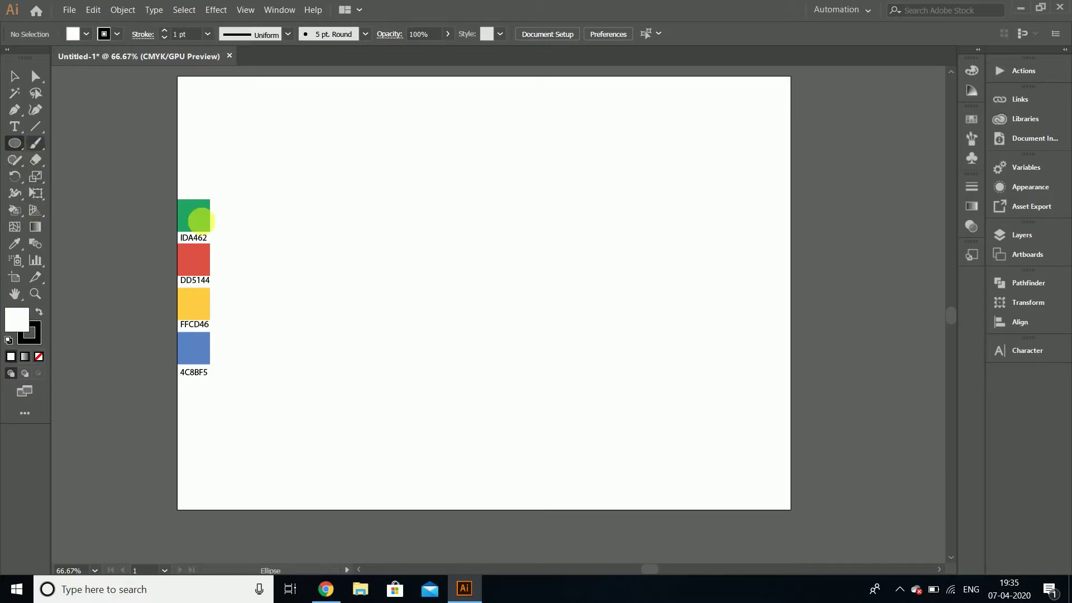
left_click_drag(468, 279, 504, 324)
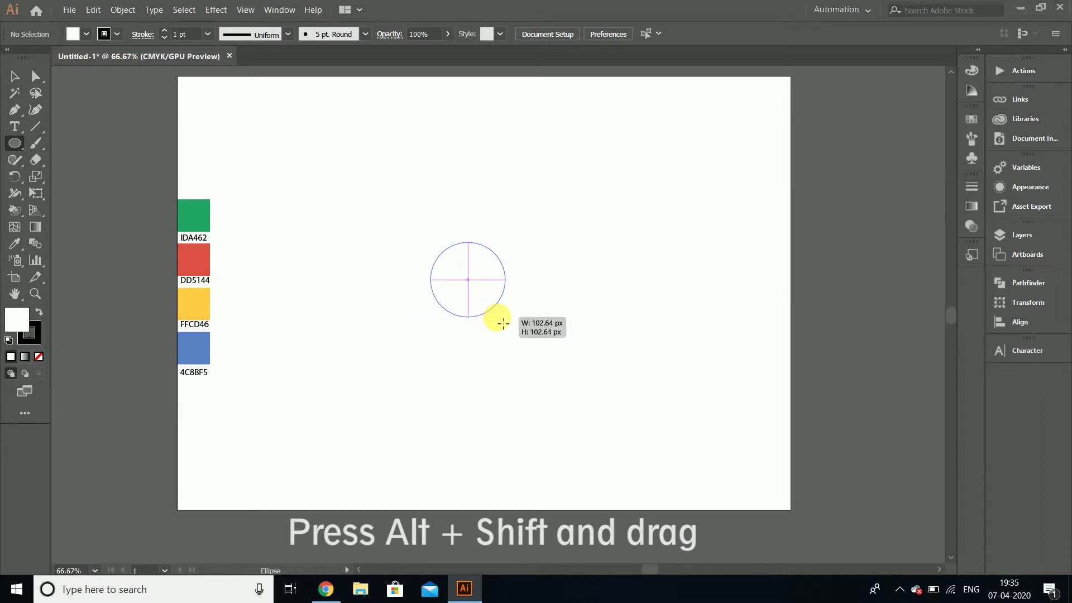
left_click_drag(503, 324, 503, 324)
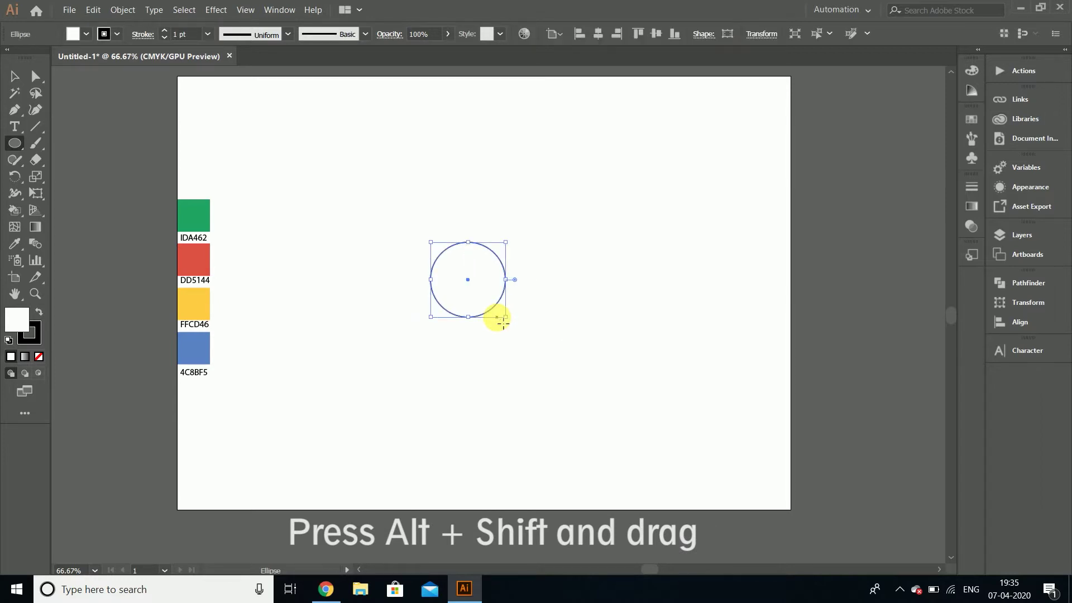
left_click(15, 76)
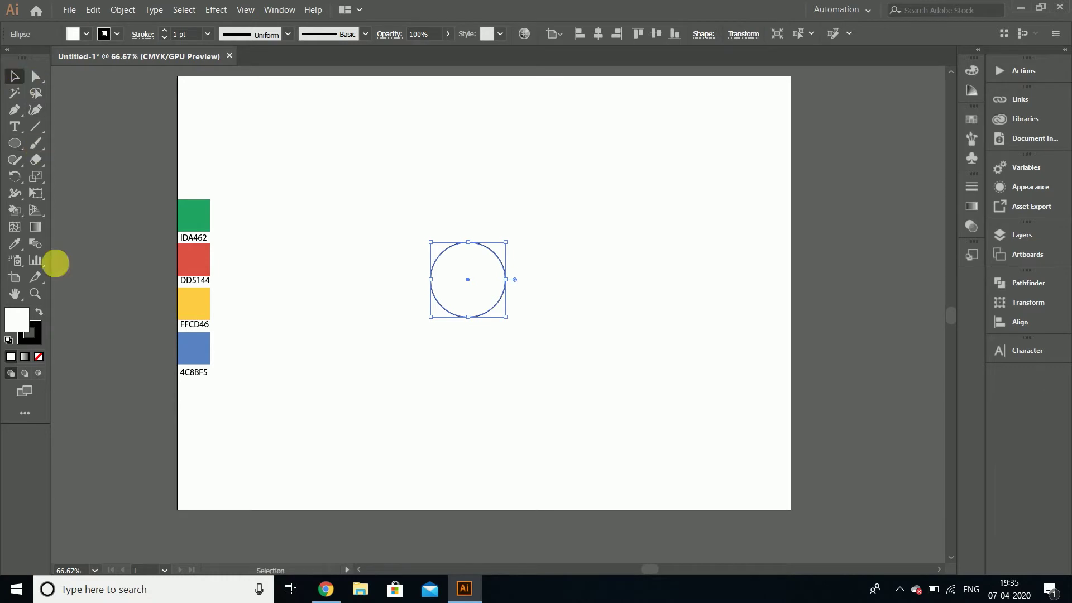
Remove the circle's stroke and set its fill to dark blue 39537C.
left_click(35, 335)
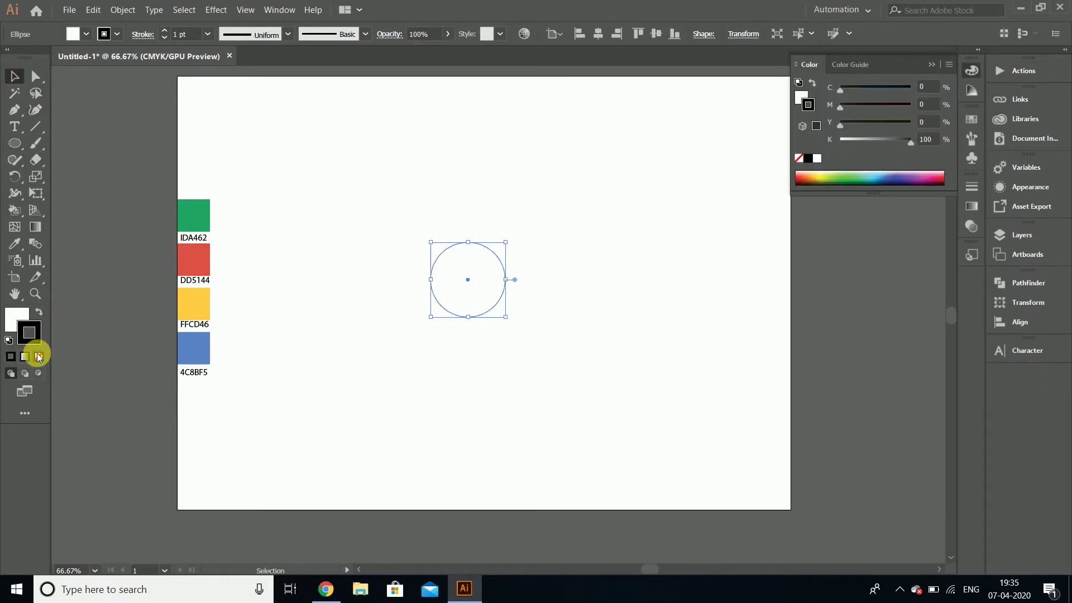
left_click(38, 356)
left_click(15, 315)
double_click(15, 315)
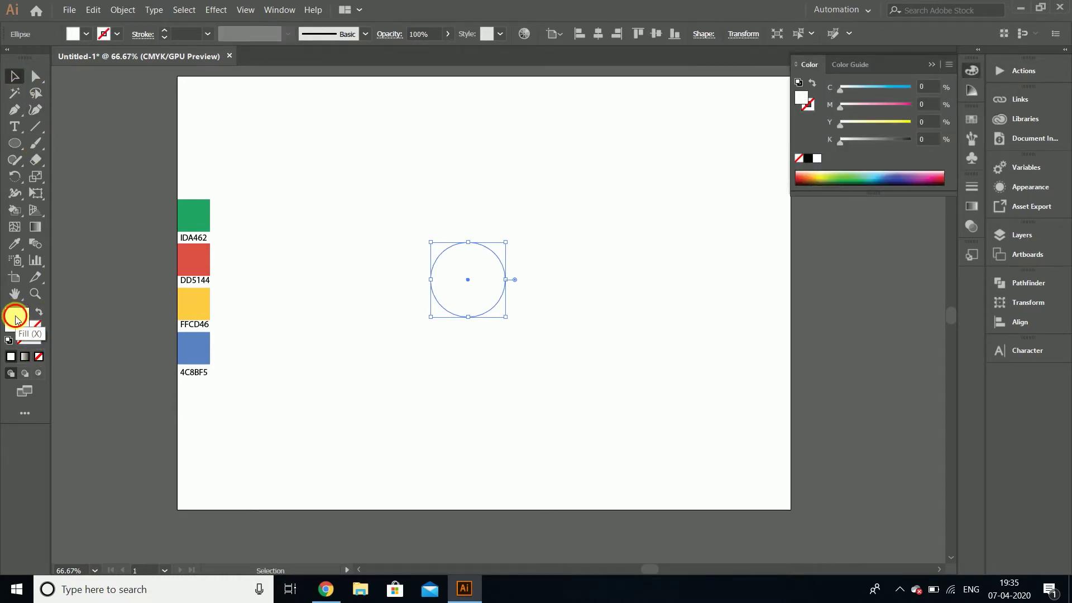
left_click_drag(713, 125, 799, 152)
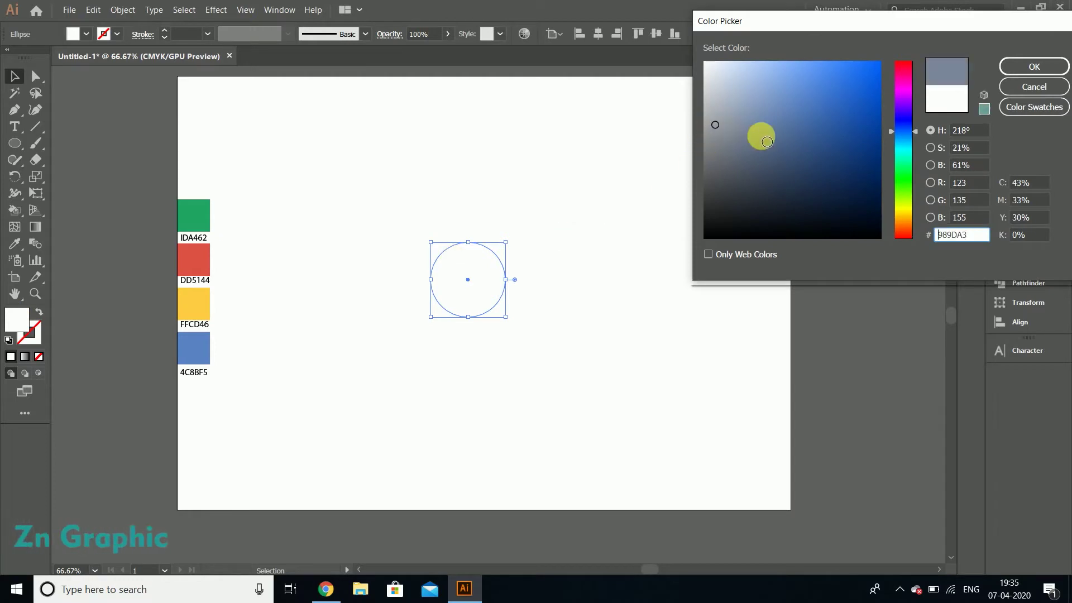
left_click(1027, 67)
left_click_drag(366, 168, 515, 354)
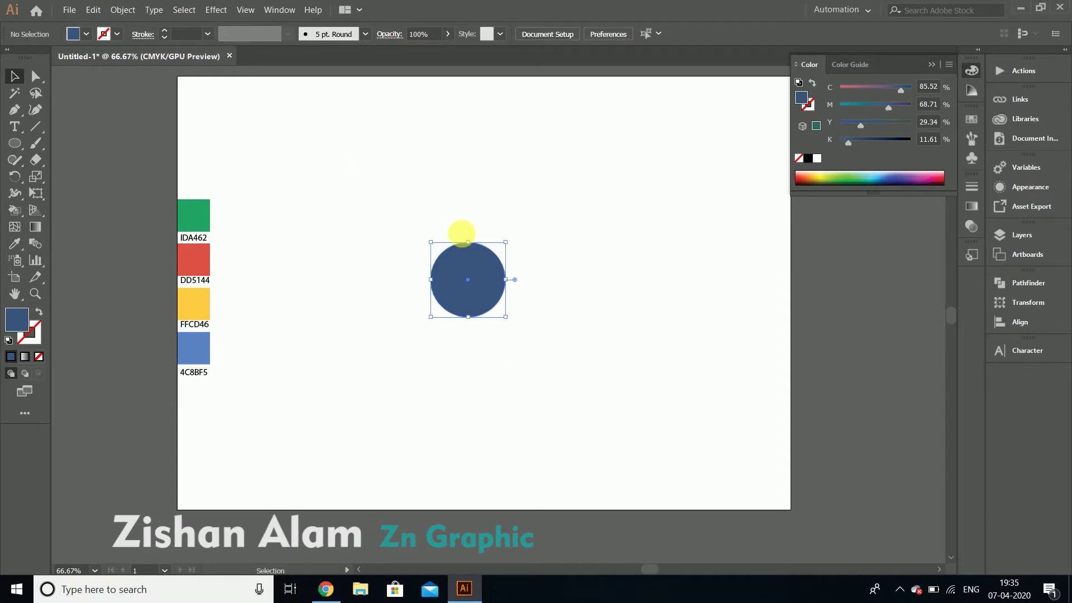
Paste a copy behind the blue circle, enlarge it slightly from the centre, and colour it teal.
left_click(102, 8)
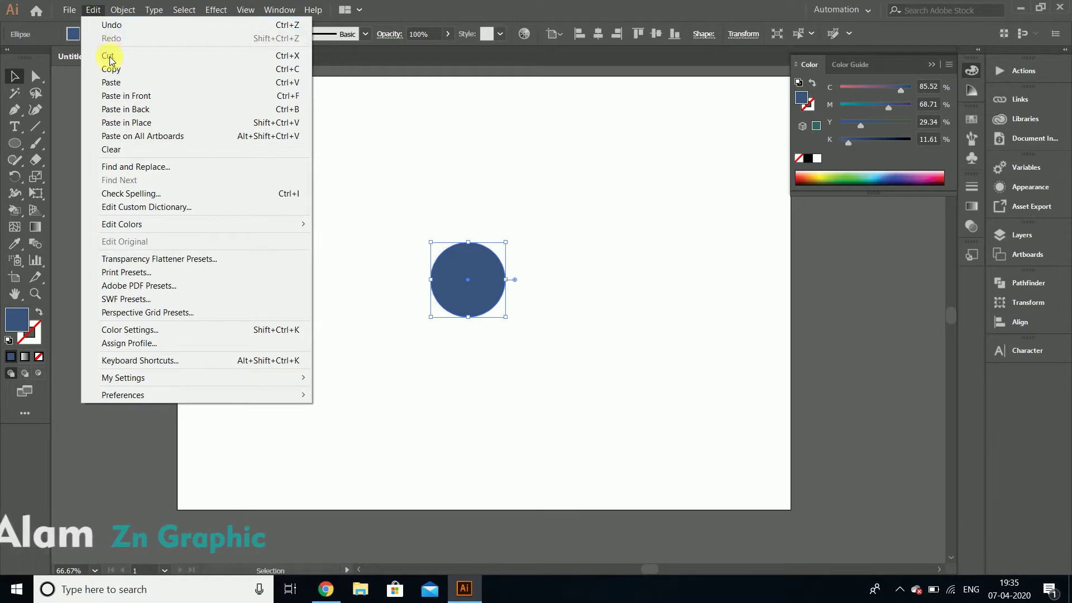
left_click(106, 69)
left_click(95, 11)
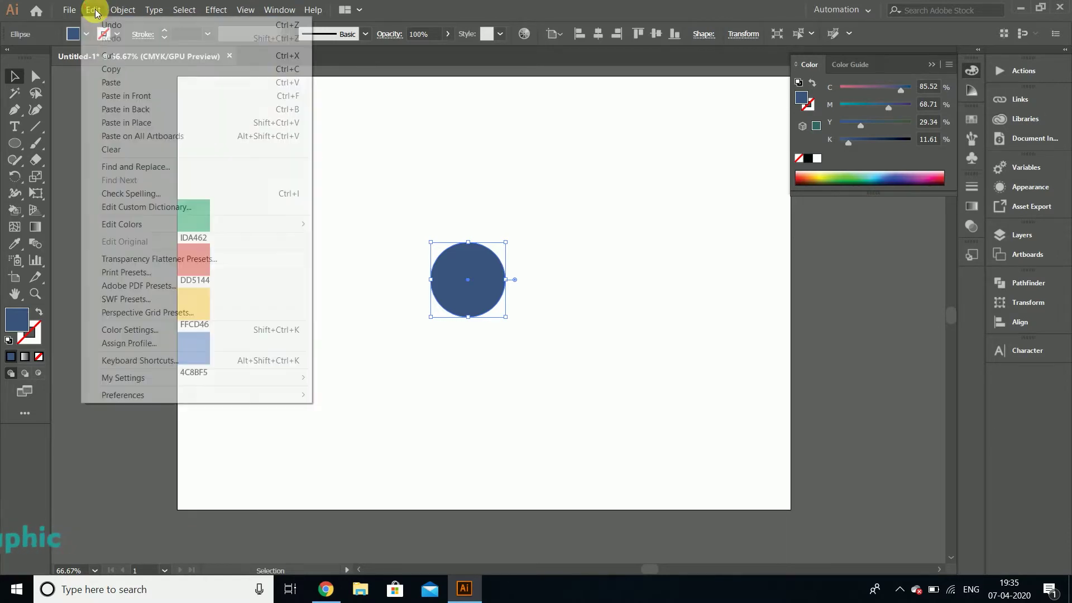
left_click(123, 109)
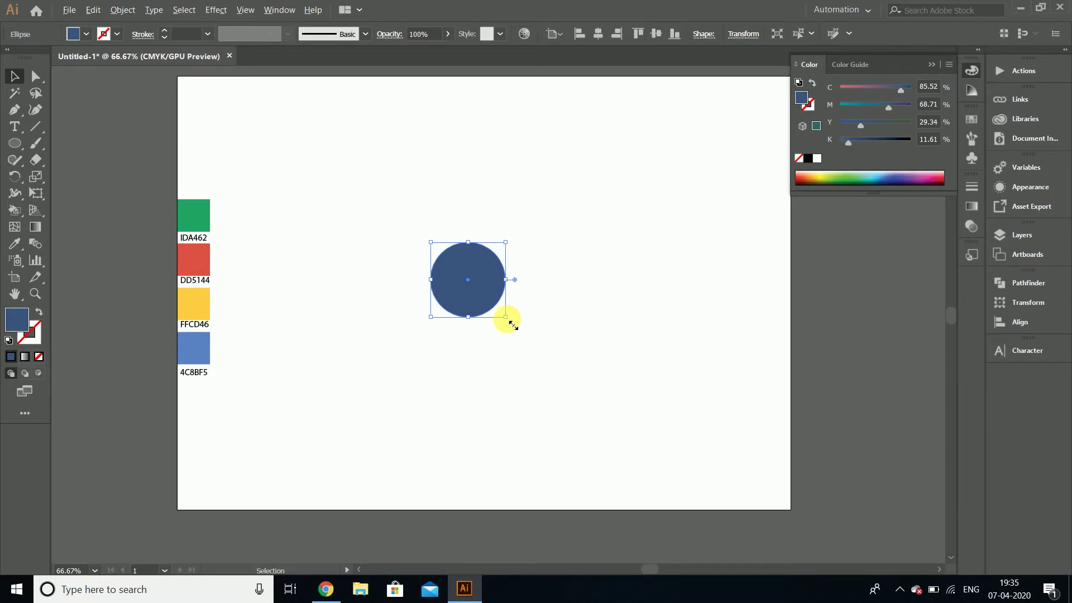
left_click_drag(513, 325, 524, 331)
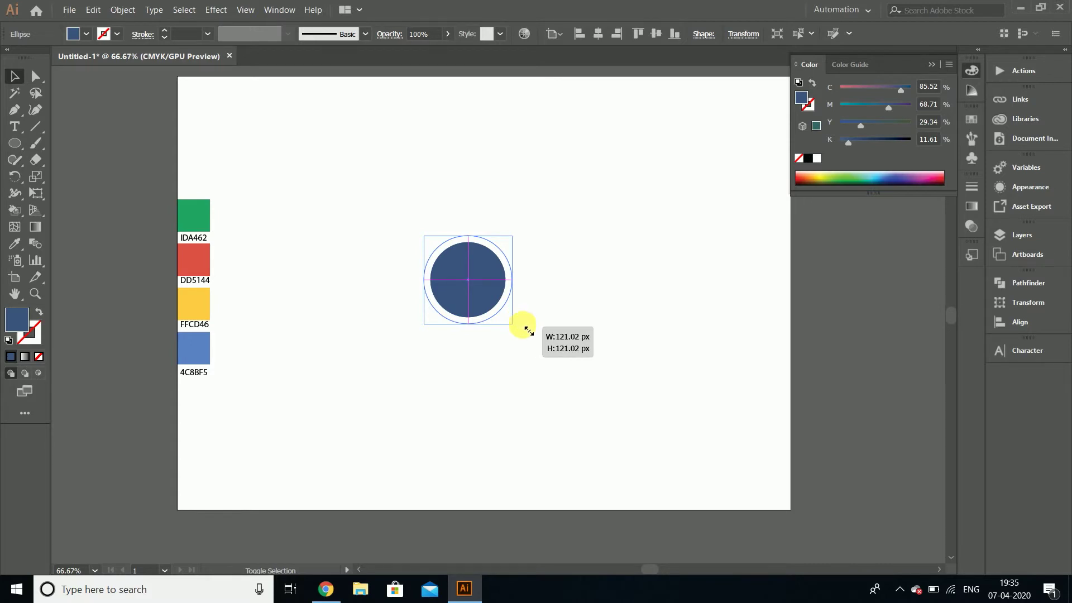
left_click_drag(523, 330, 526, 326)
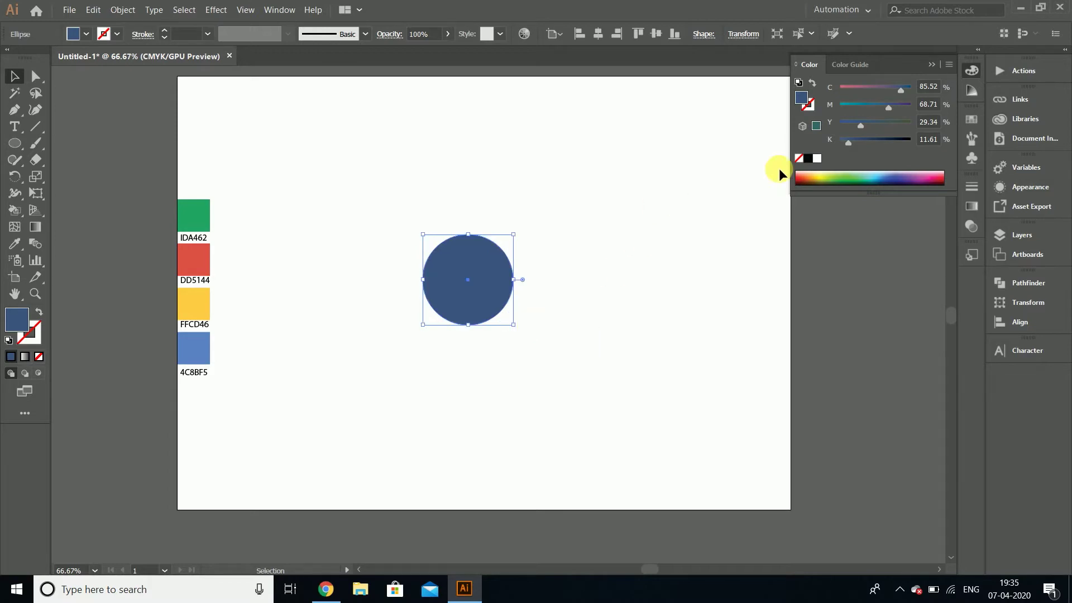
left_click_drag(875, 109, 861, 106)
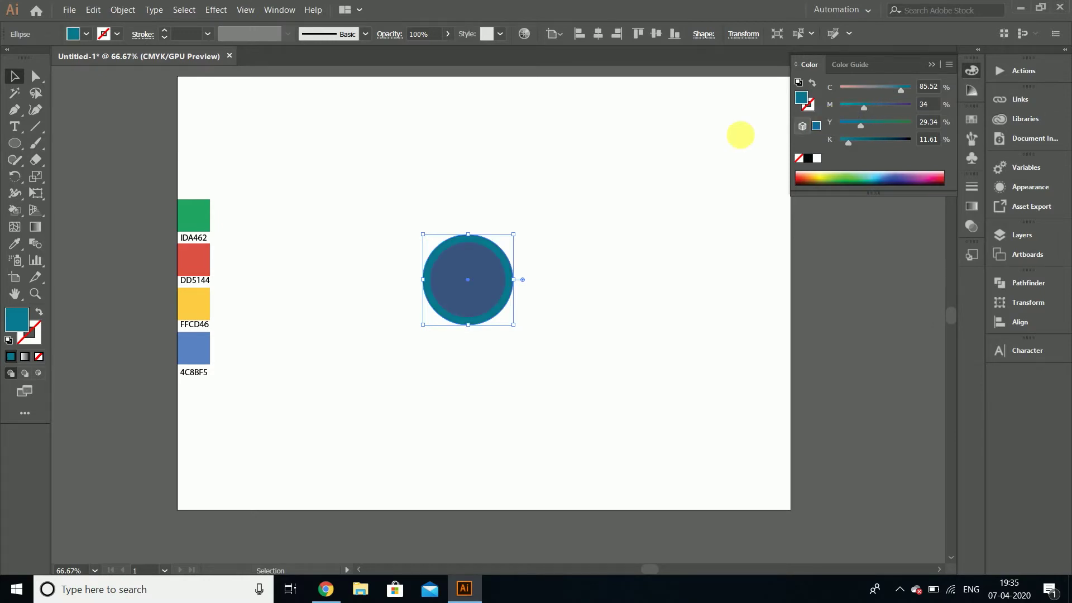
left_click(645, 166)
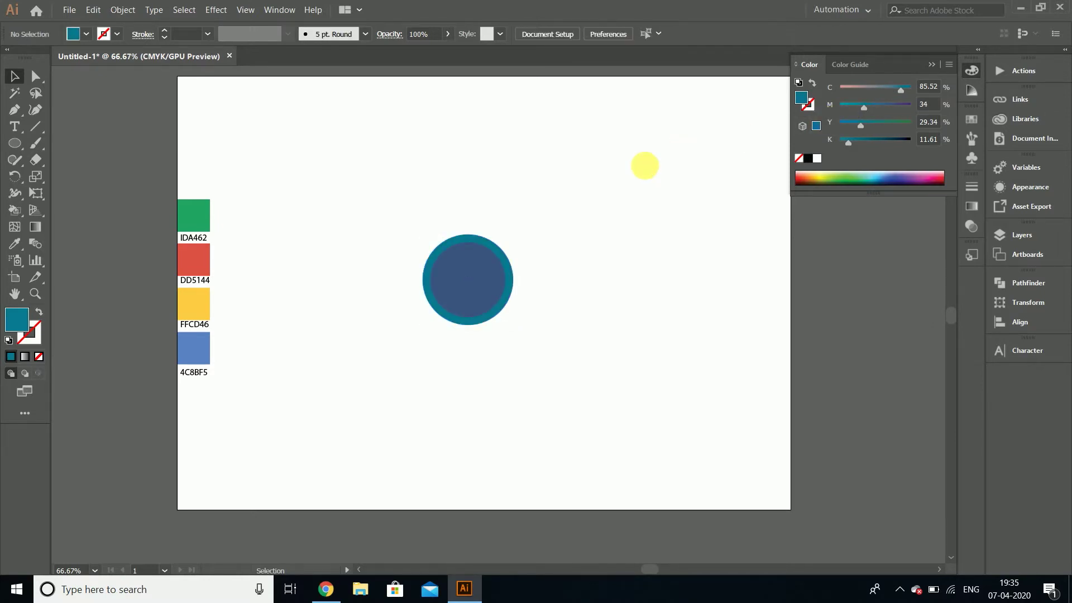
Paste a copy of the teal circle in place, scale it to about 275 px, and make it grey.
left_click(485, 325)
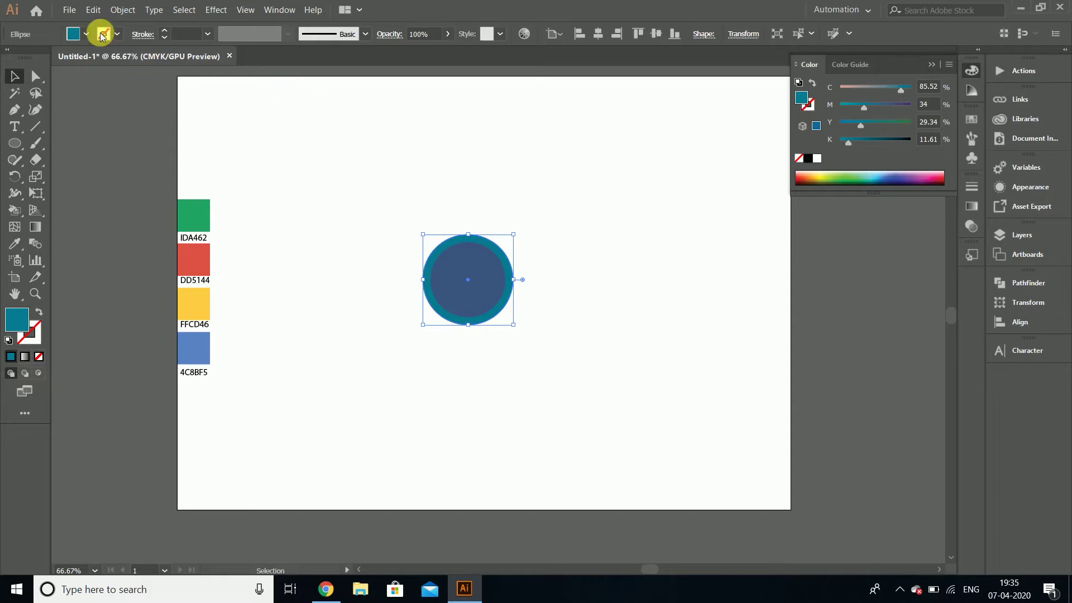
left_click(93, 9)
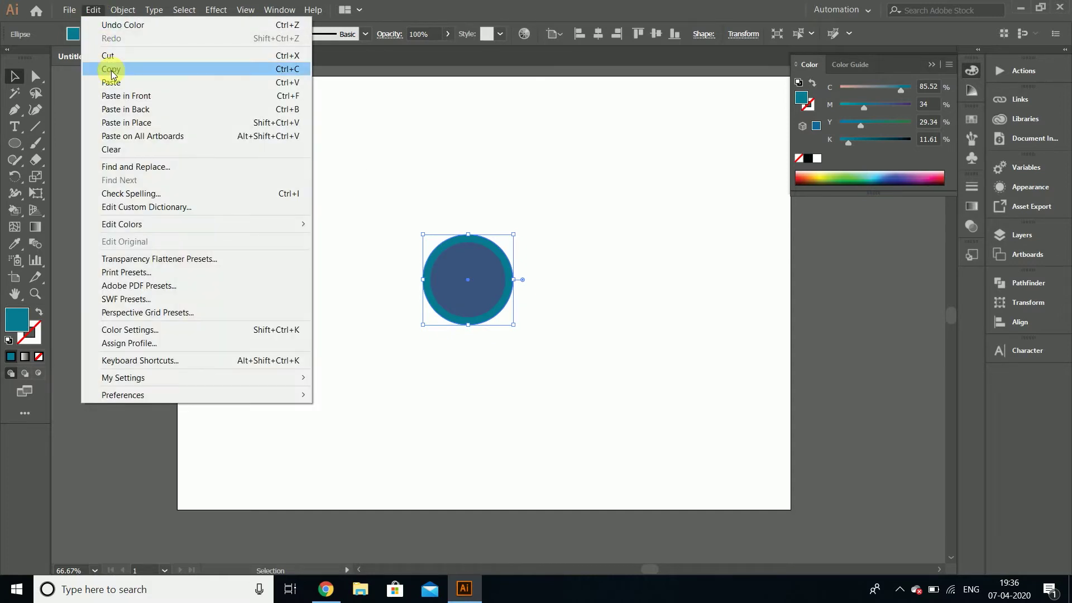
left_click(110, 82)
left_click(99, 11)
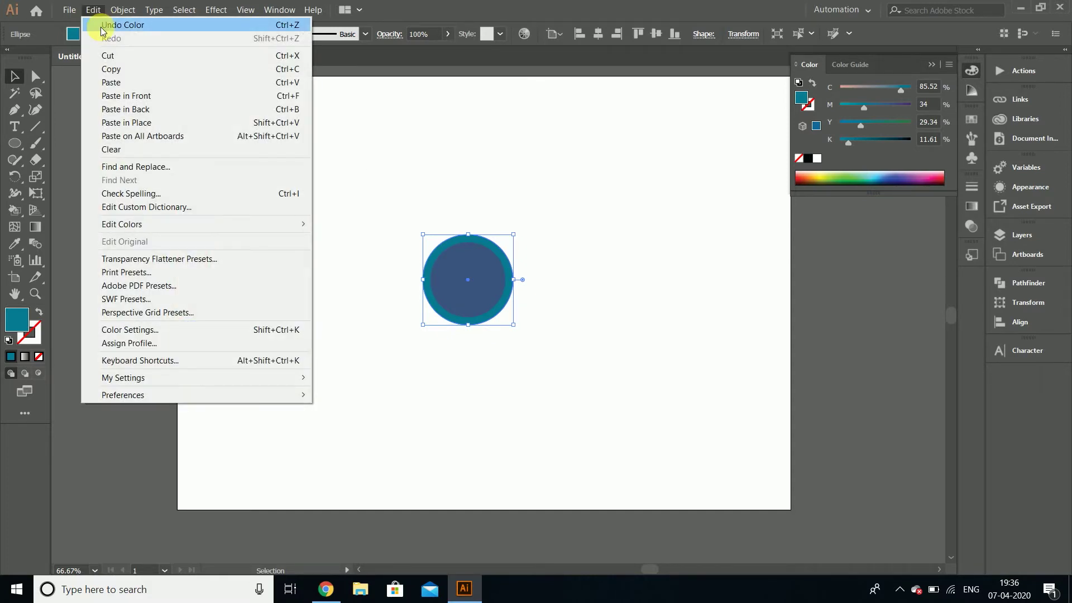
left_click(136, 125)
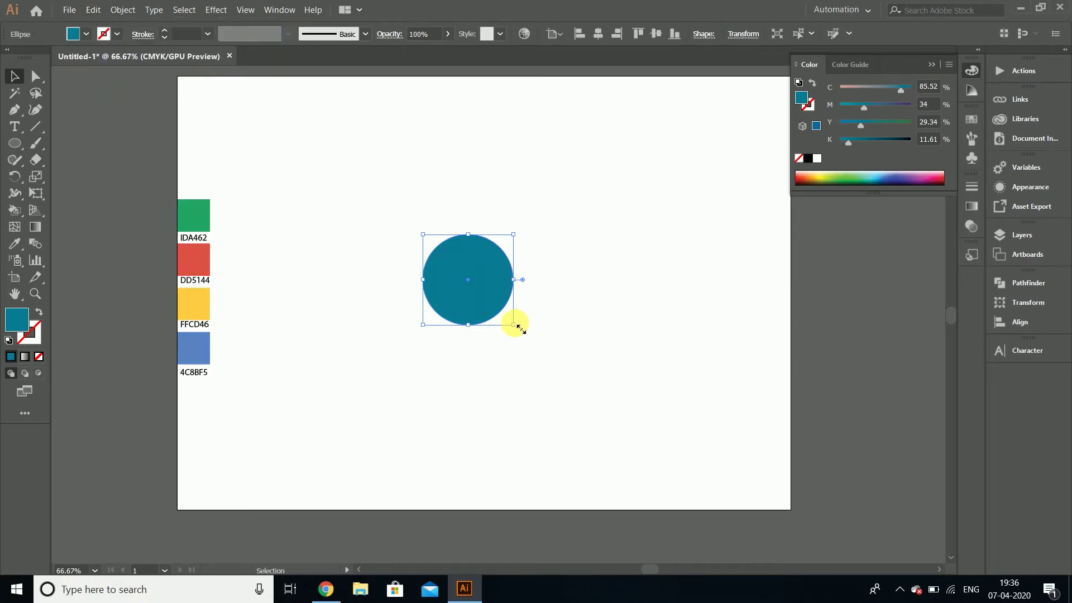
left_click_drag(517, 326, 583, 386)
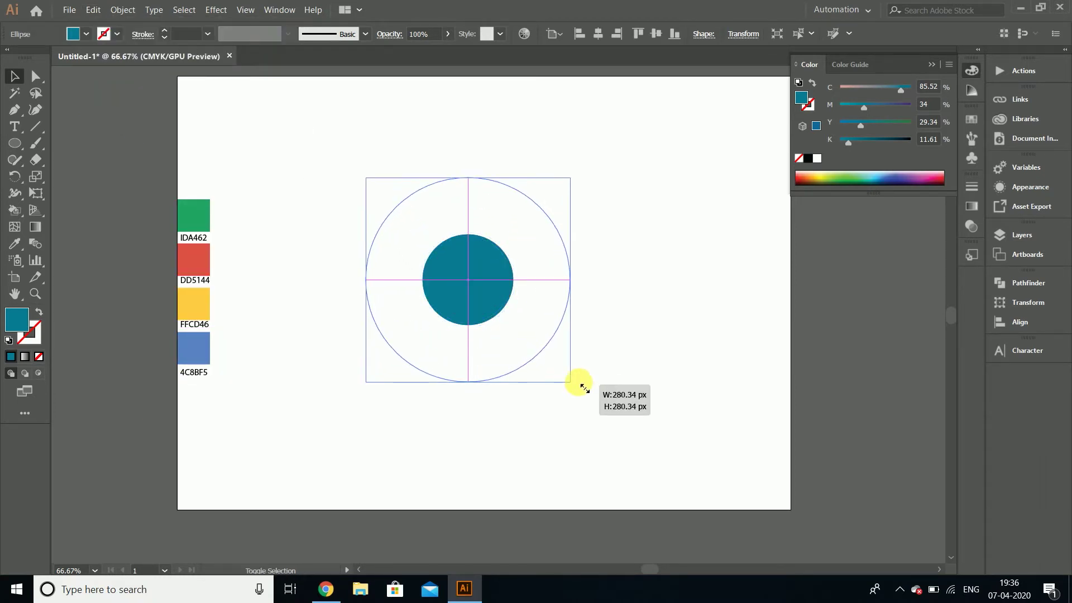
left_click_drag(583, 387, 579, 385)
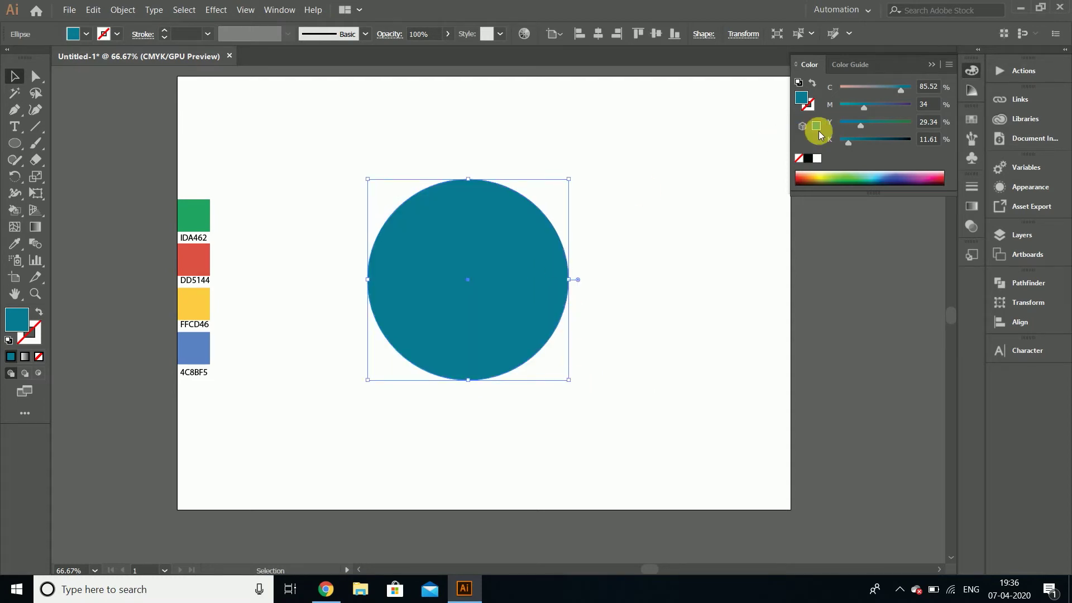
left_click_drag(900, 89, 867, 89)
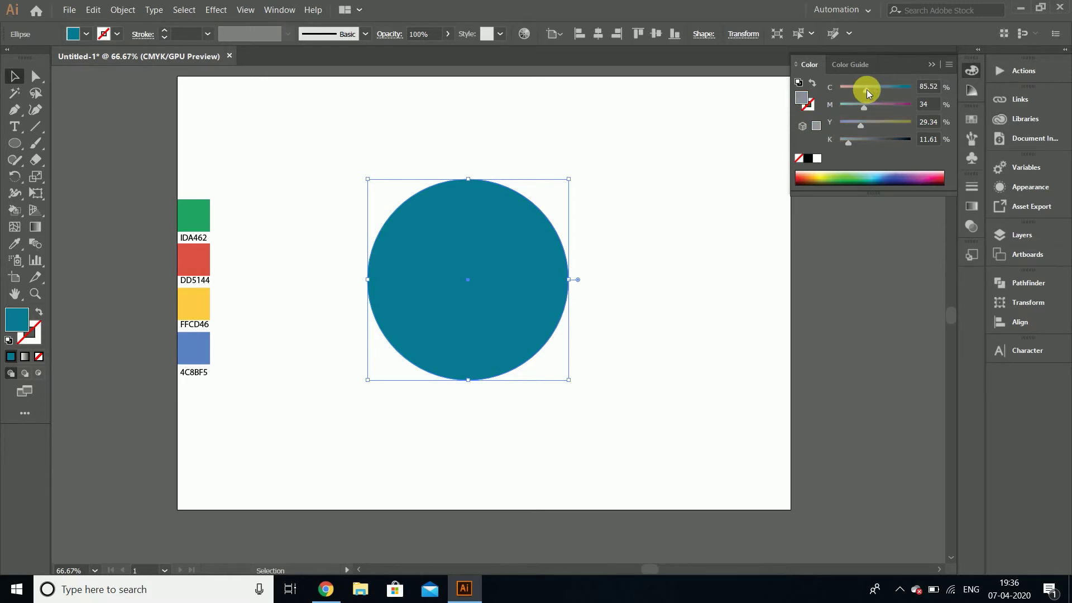
left_click(706, 129)
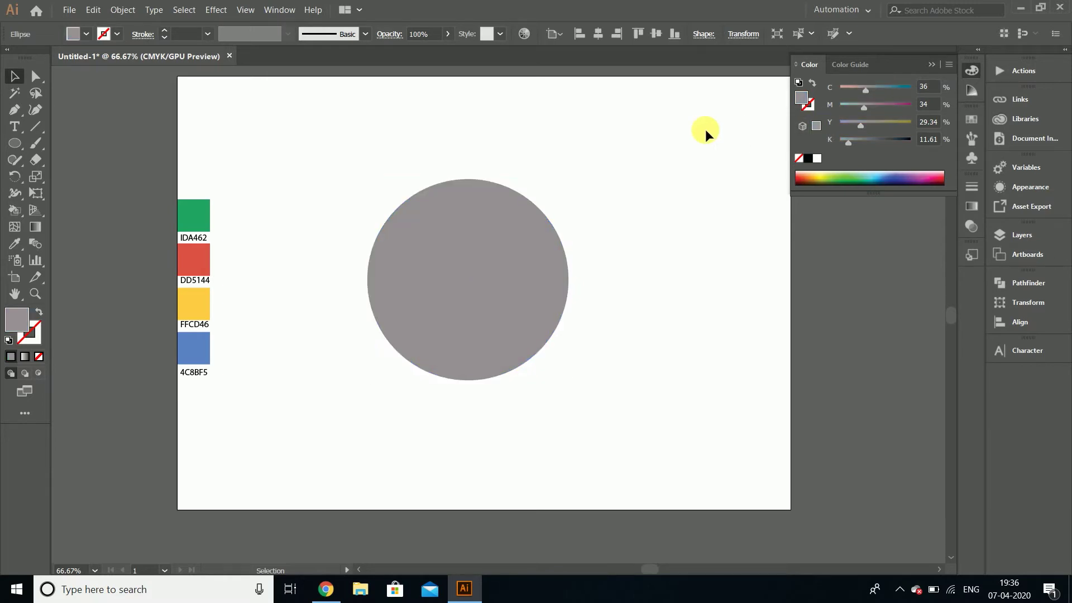
Send the large grey circle to the back behind the other circles.
left_click(932, 69)
left_click(483, 246)
left_click(130, 11)
mouse_move(140, 39)
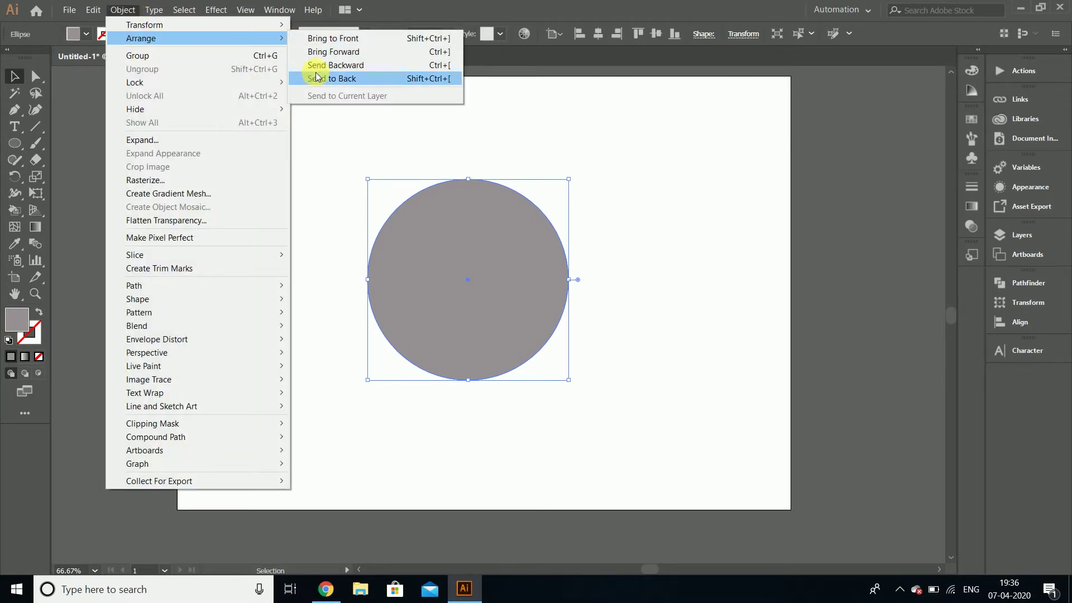
left_click(311, 78)
left_click(315, 110)
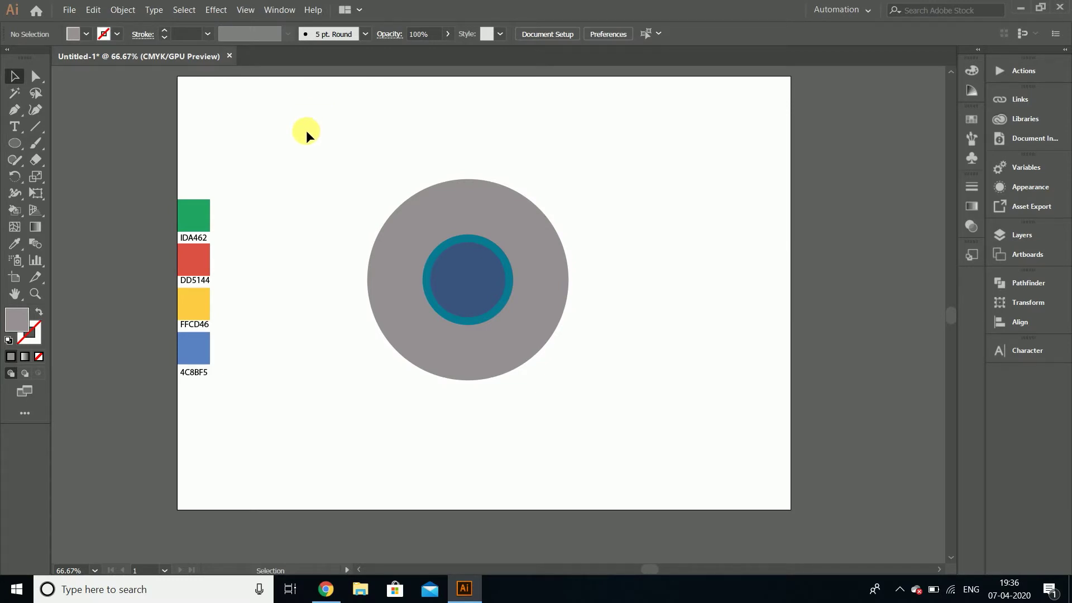
left_click(432, 259)
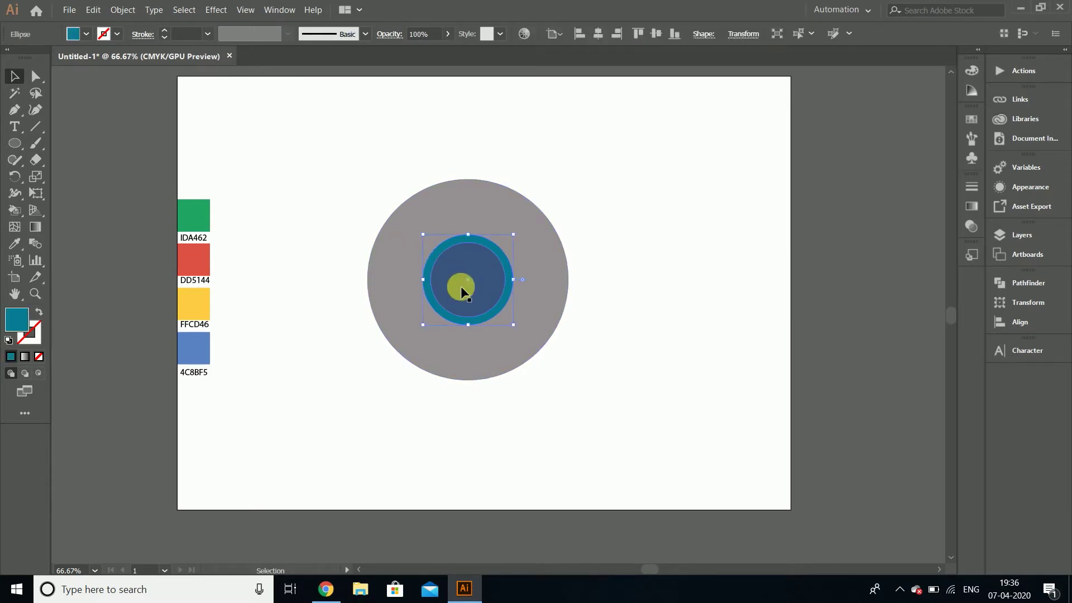
left_click(471, 279, "shift")
left_click_drag(471, 279, 679, 283)
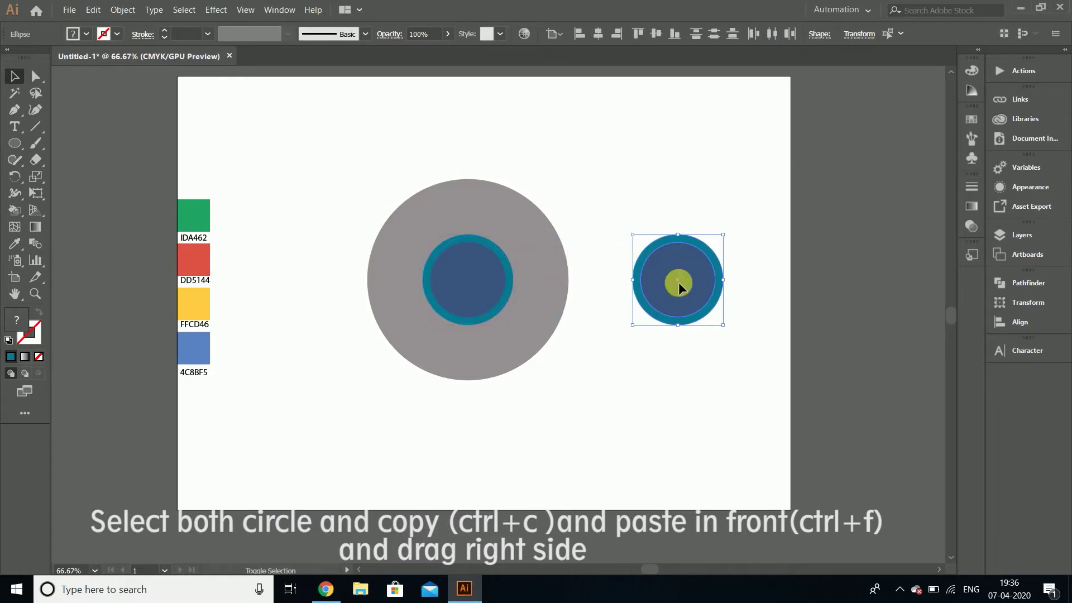
left_click(602, 200)
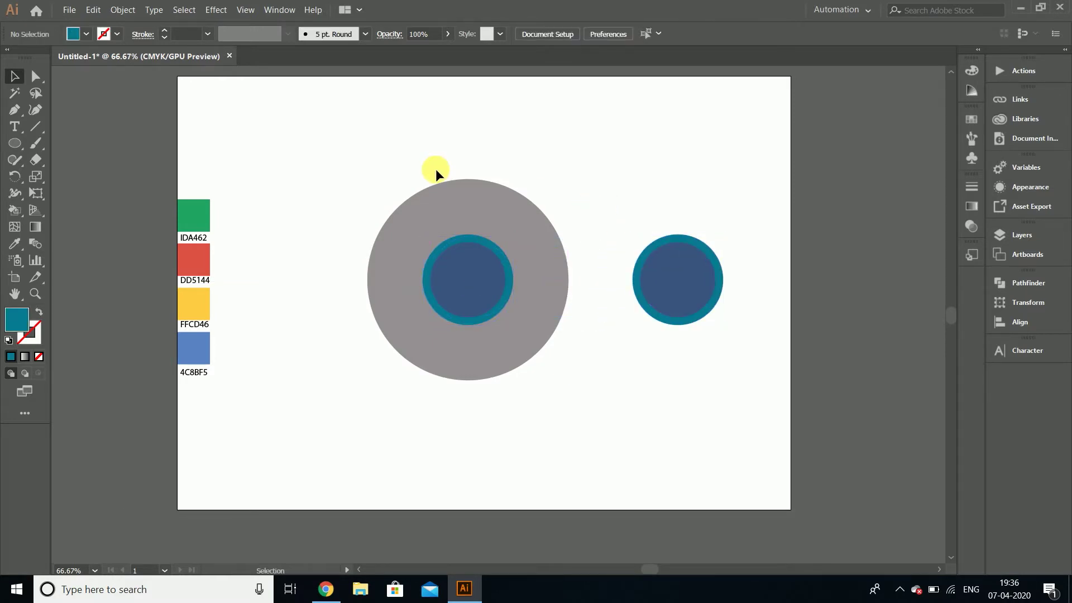
left_click_drag(344, 122, 554, 404)
left_click(354, 153)
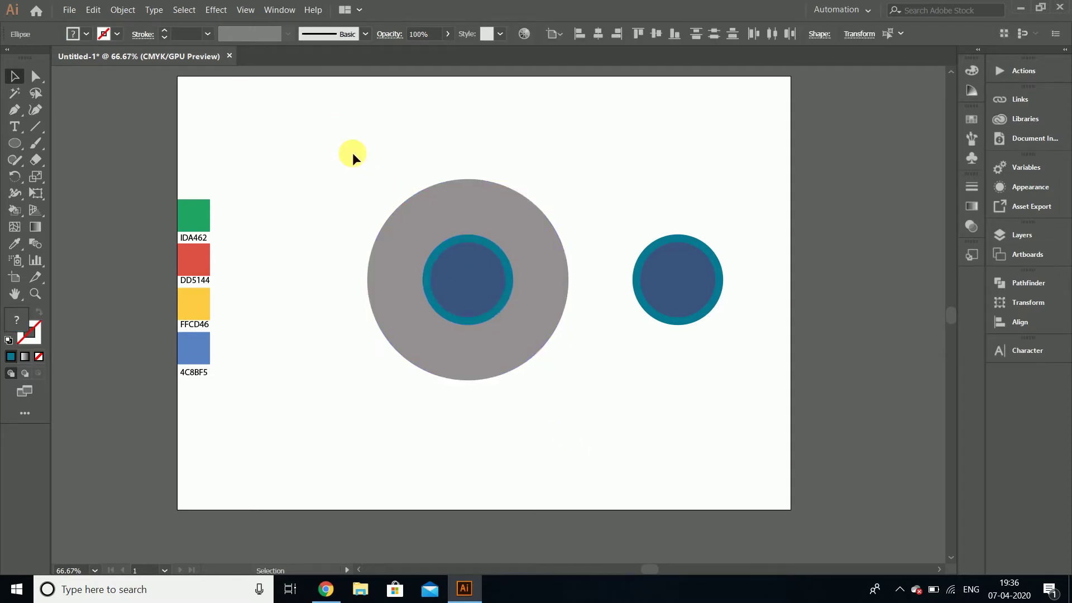
left_click(18, 107)
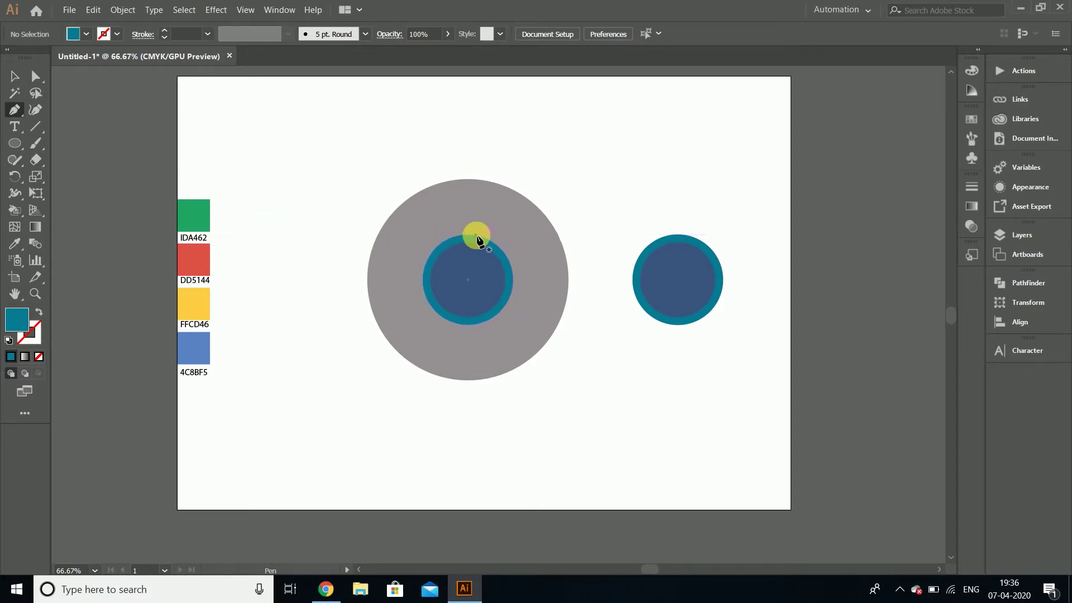
Draw three straight pen lines from the teal ring to the grey edge at right, bottom and left, deselecting after each.
left_click(475, 235)
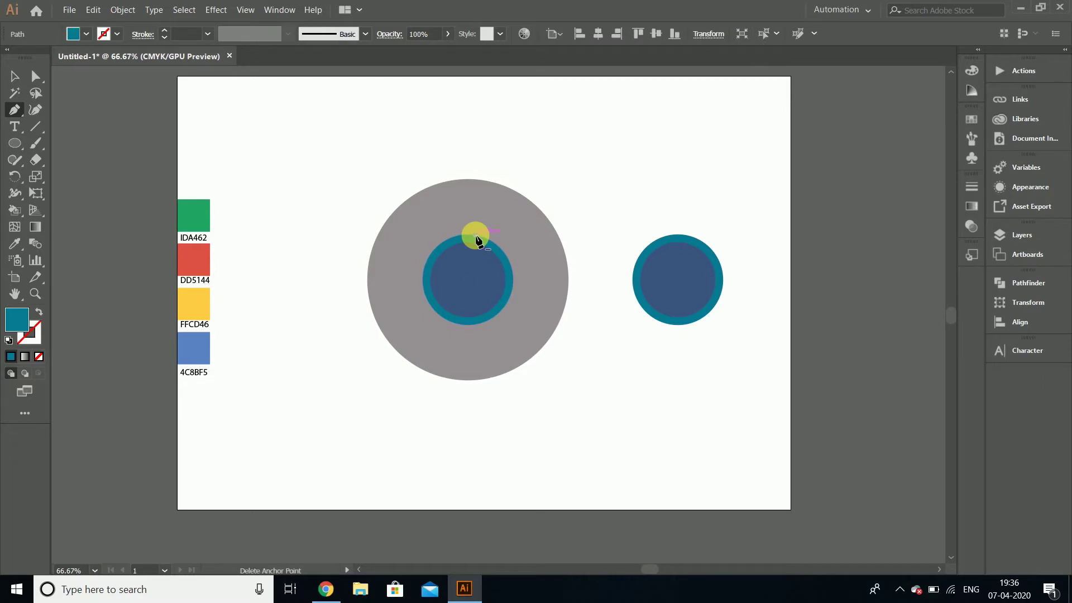
left_click(558, 234)
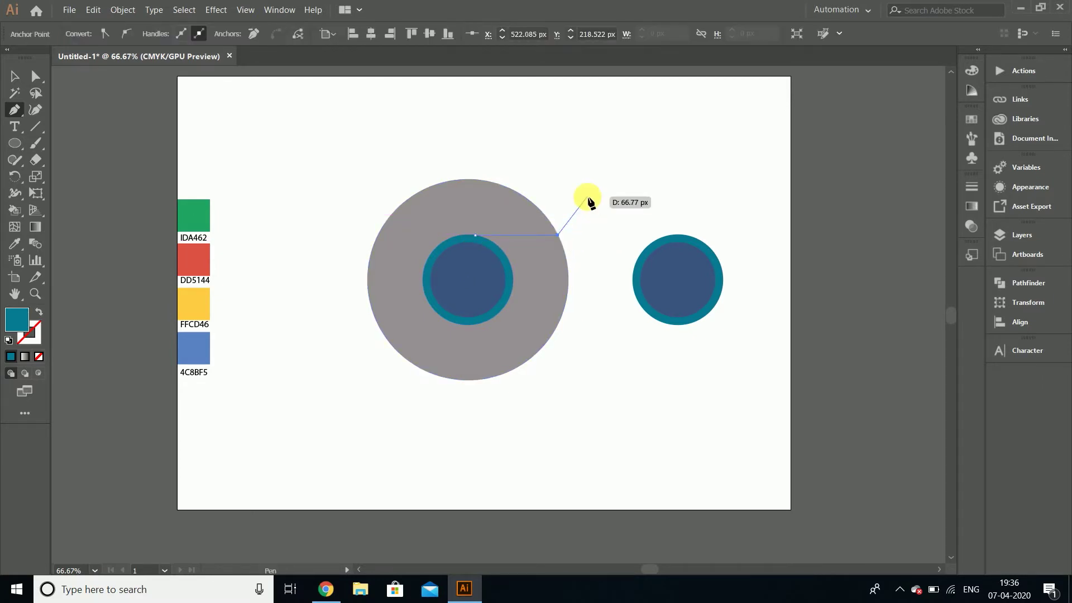
left_click(184, 9)
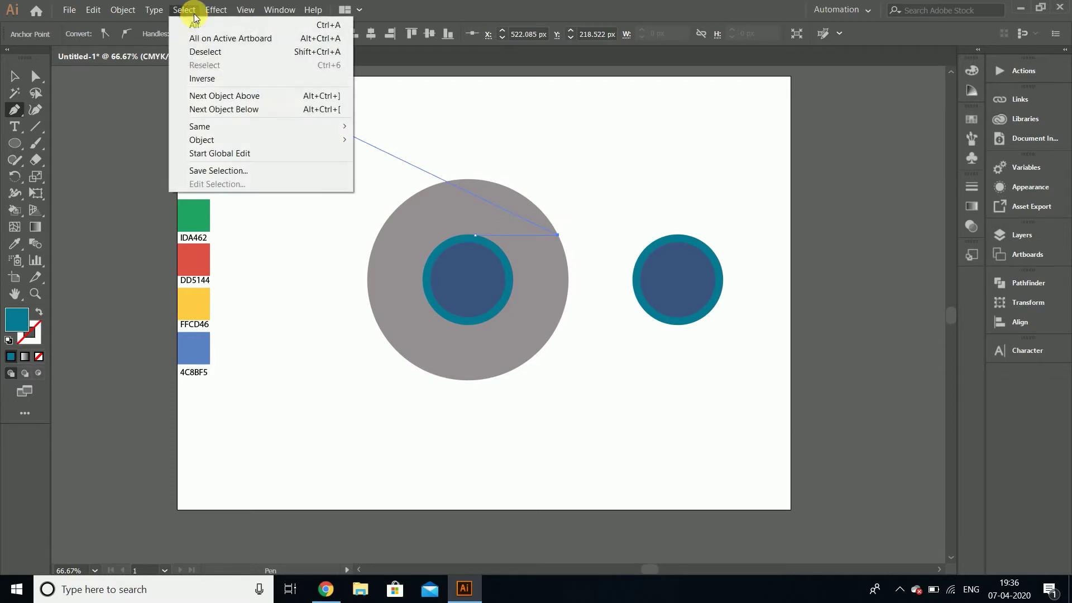
left_click(192, 52)
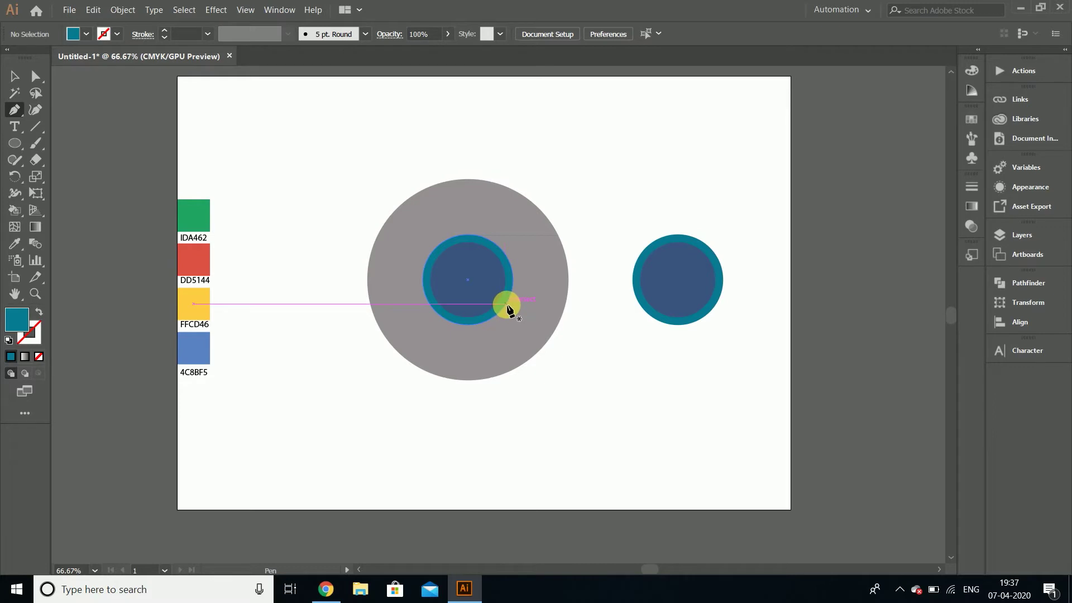
left_click(506, 305)
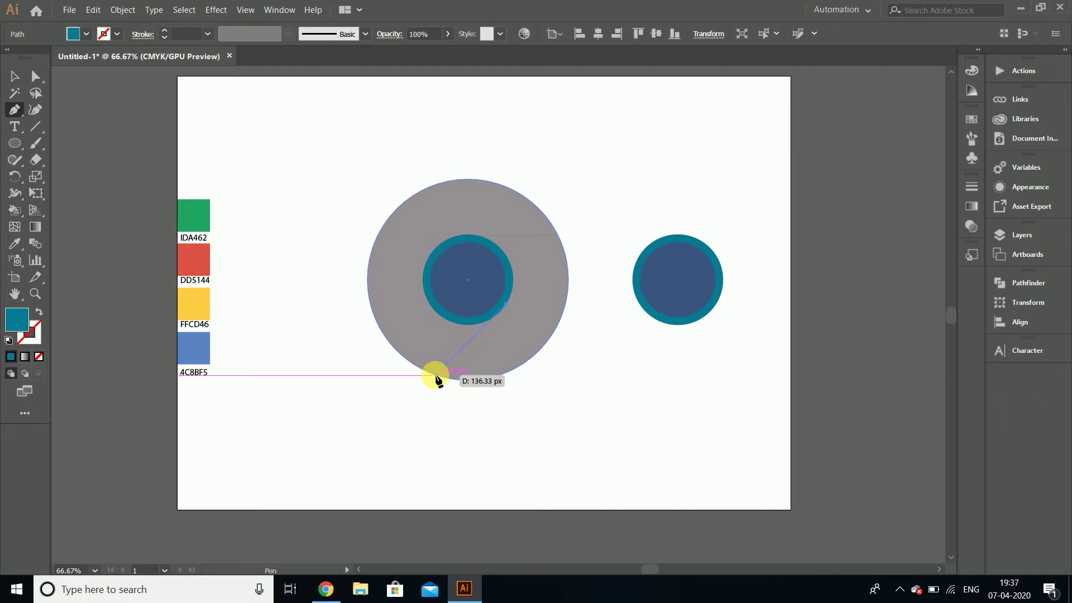
left_click(436, 374)
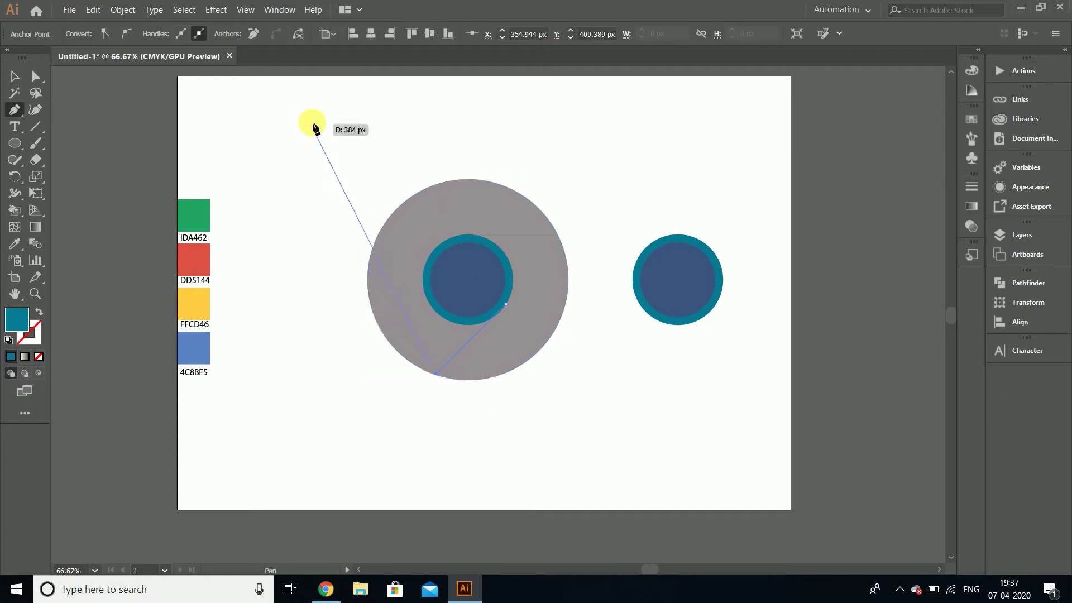
left_click(190, 10)
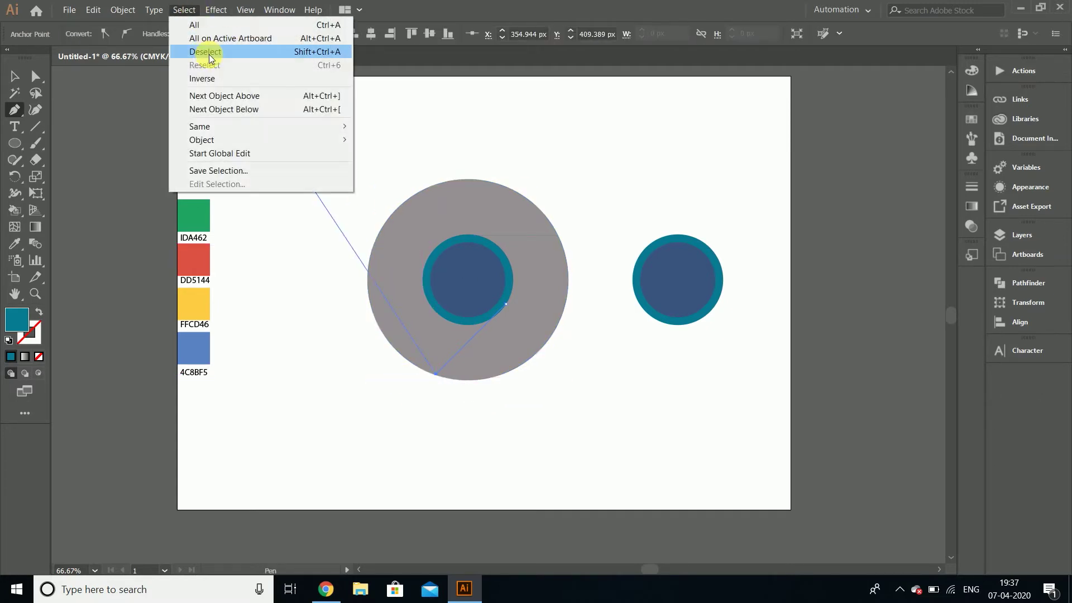
left_click(206, 51)
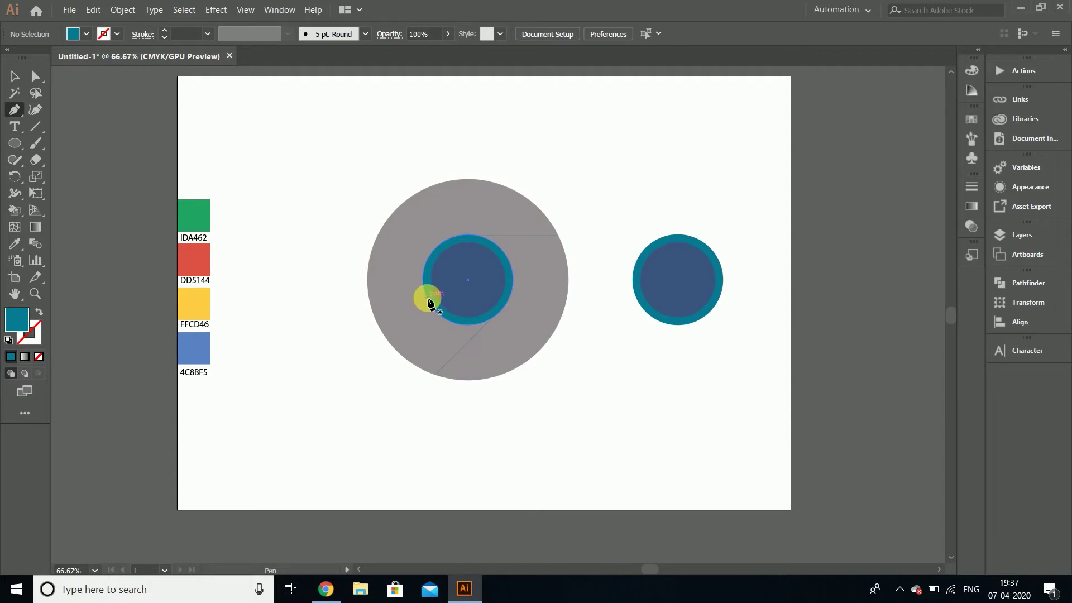
left_click(427, 299)
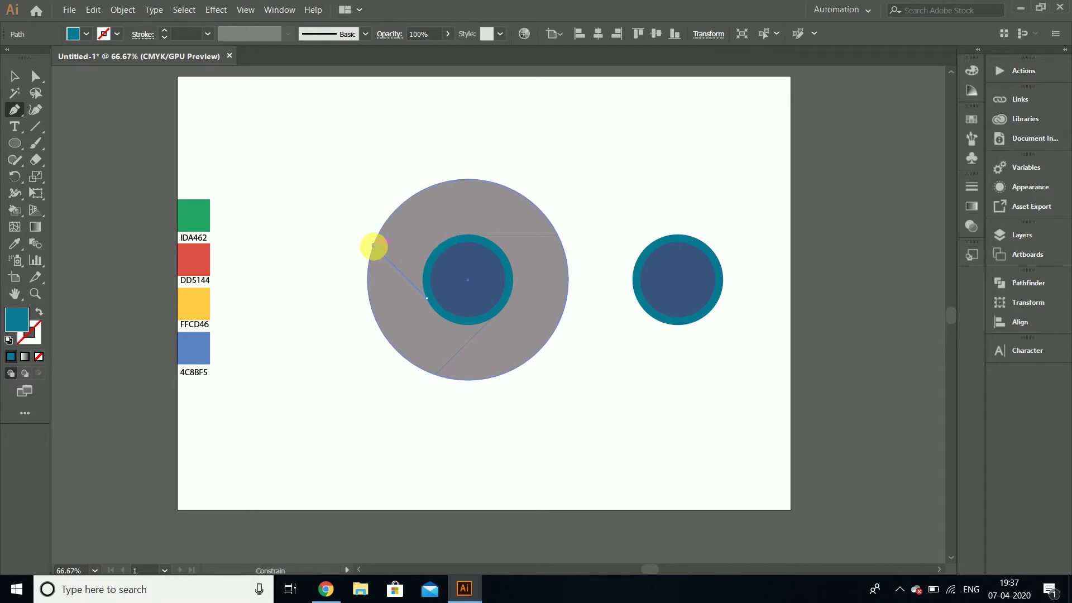
left_click(373, 246)
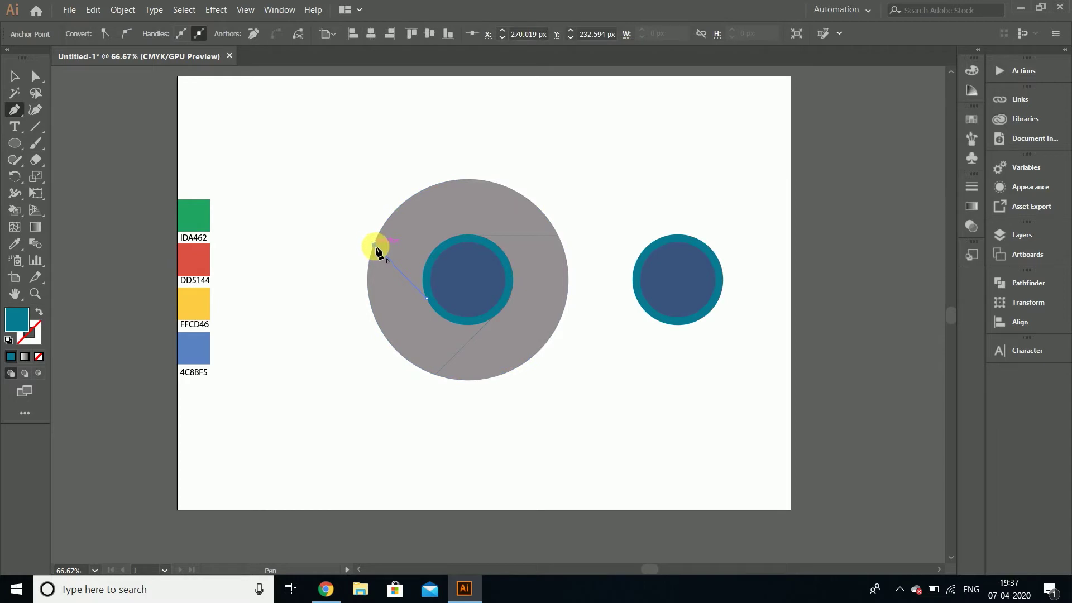
left_click(183, 9)
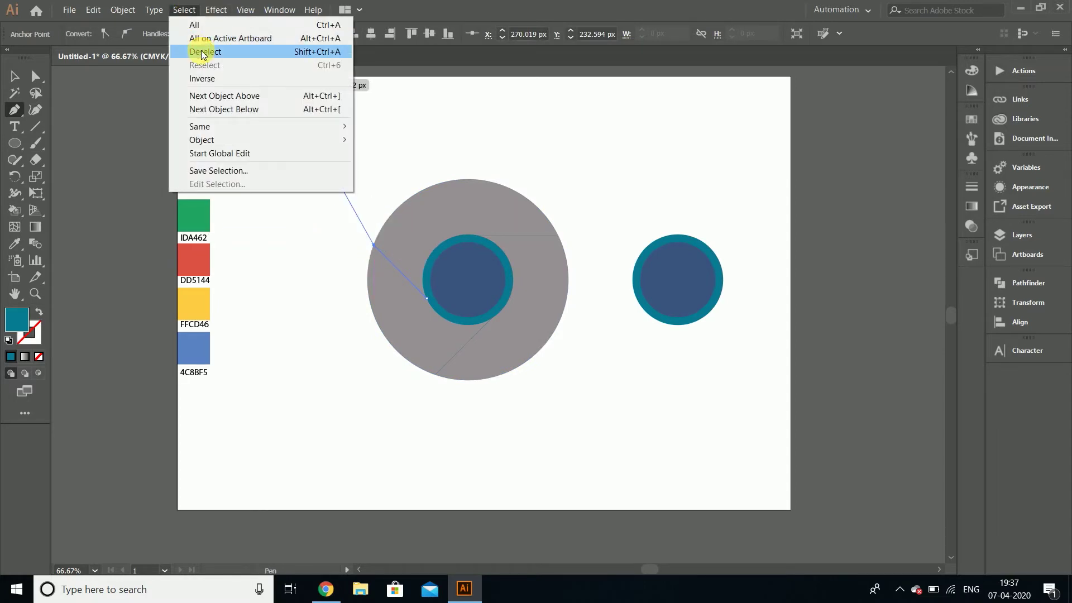
left_click(201, 52)
left_click(17, 77)
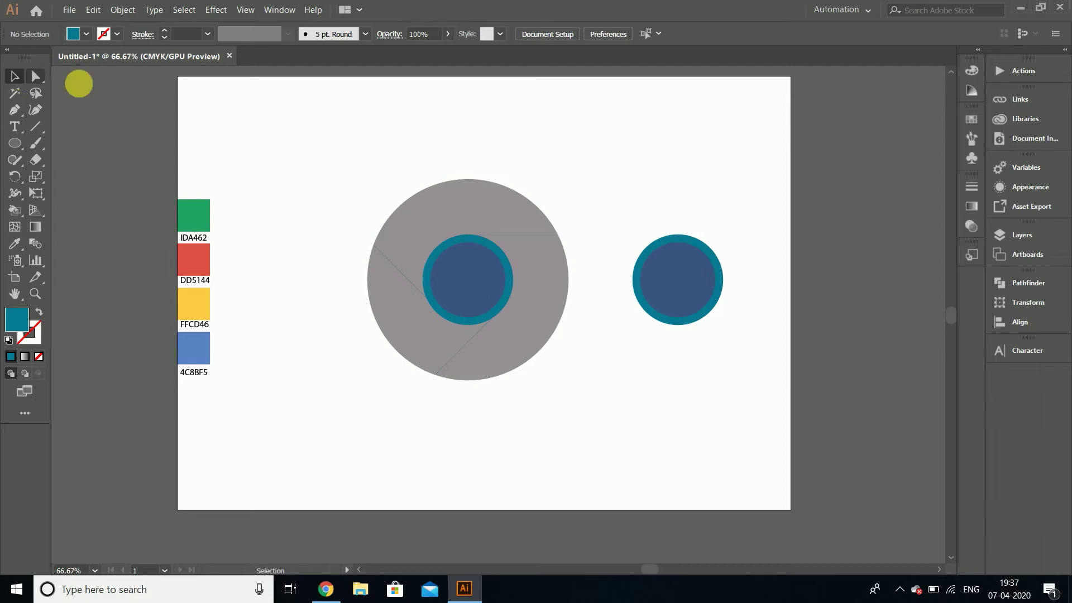
Live Paint the top segment red DD5144 and the lower-left segment green.
left_click_drag(481, 337, 605, 443)
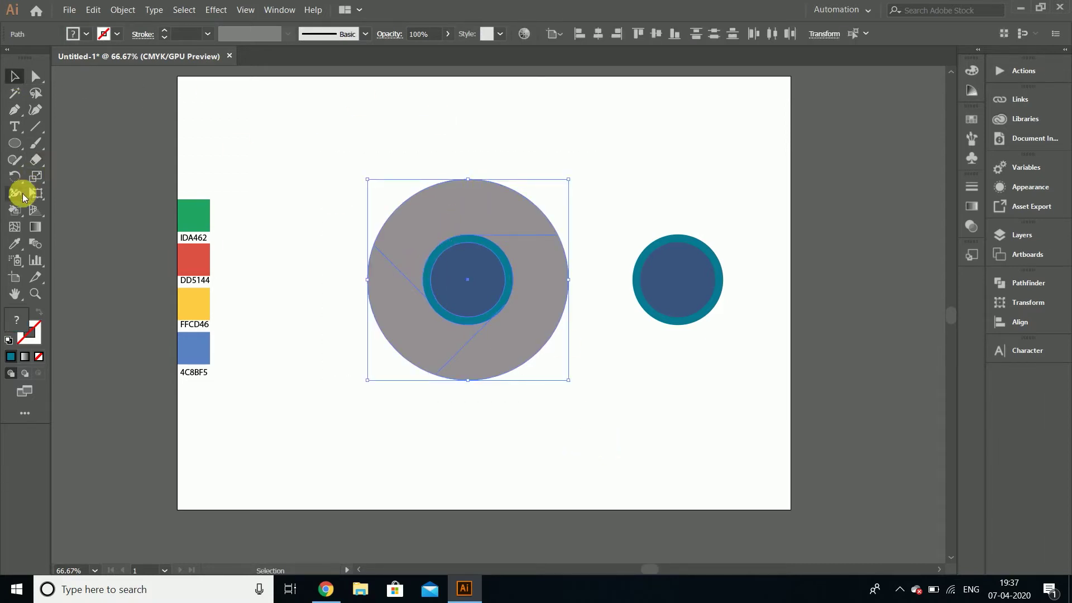
left_click_drag(15, 204, 49, 223)
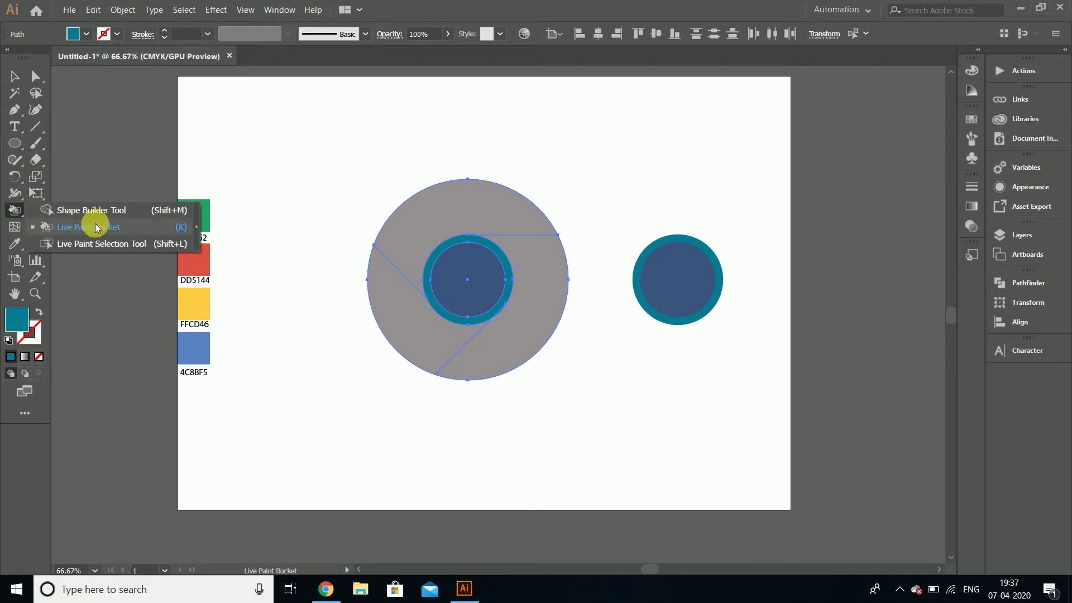
left_click(92, 226)
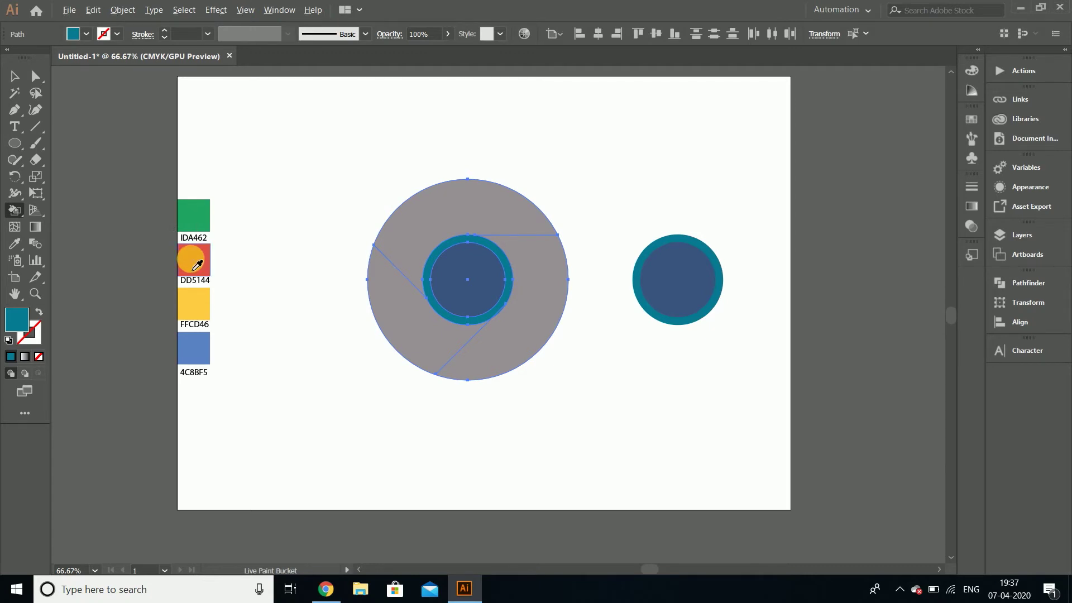
left_click(191, 262, "alt")
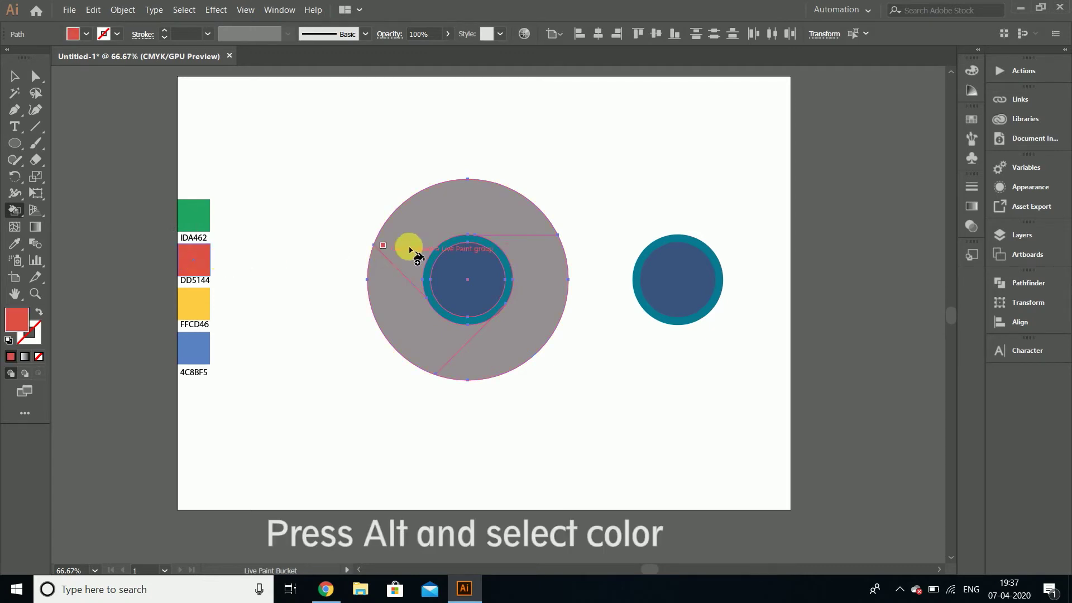
left_click(430, 222)
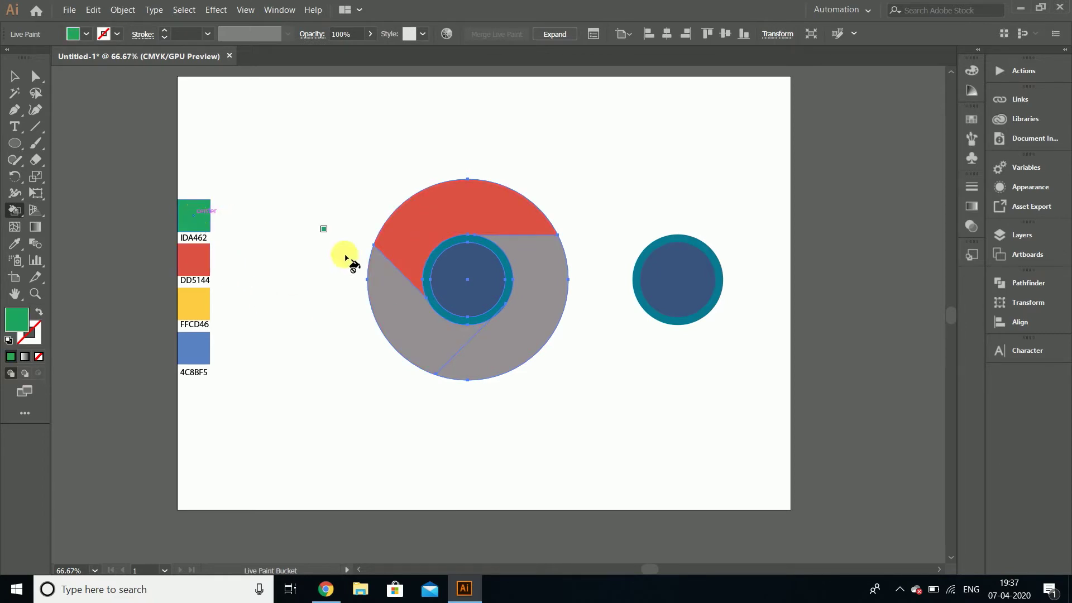
left_click(397, 310)
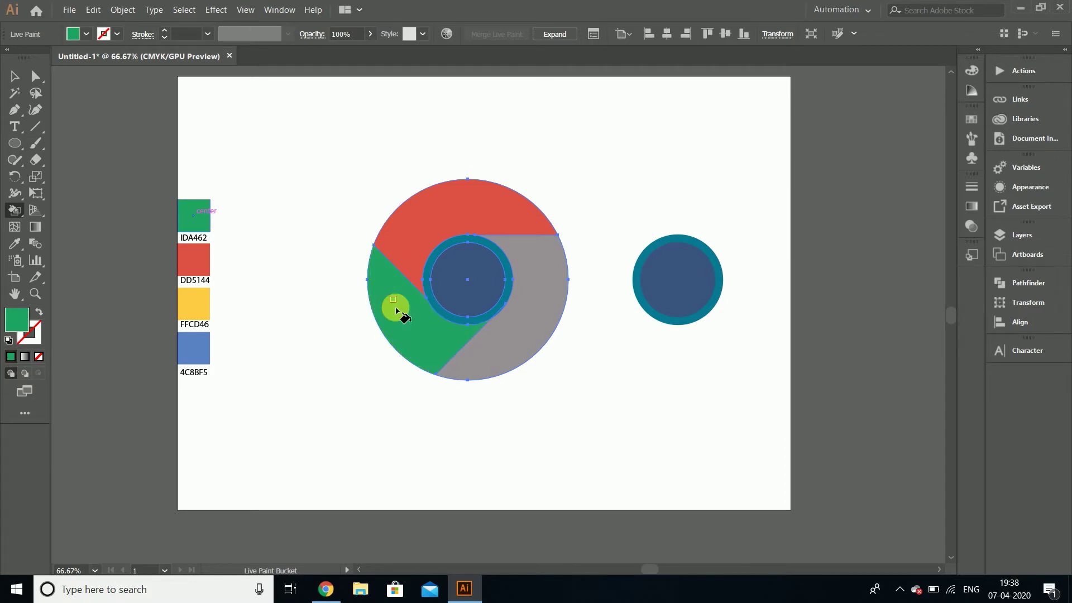
Paint the right segment yellow FFCD46, the inner ring white, and the centre blue 4C8BF5.
left_click(203, 310, "alt")
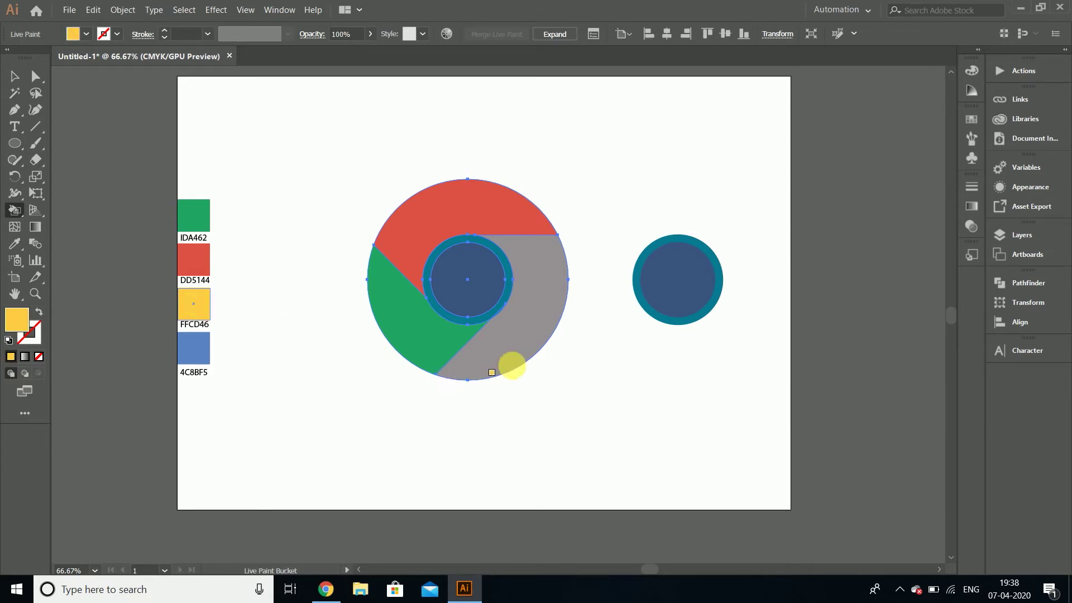
left_click(528, 322)
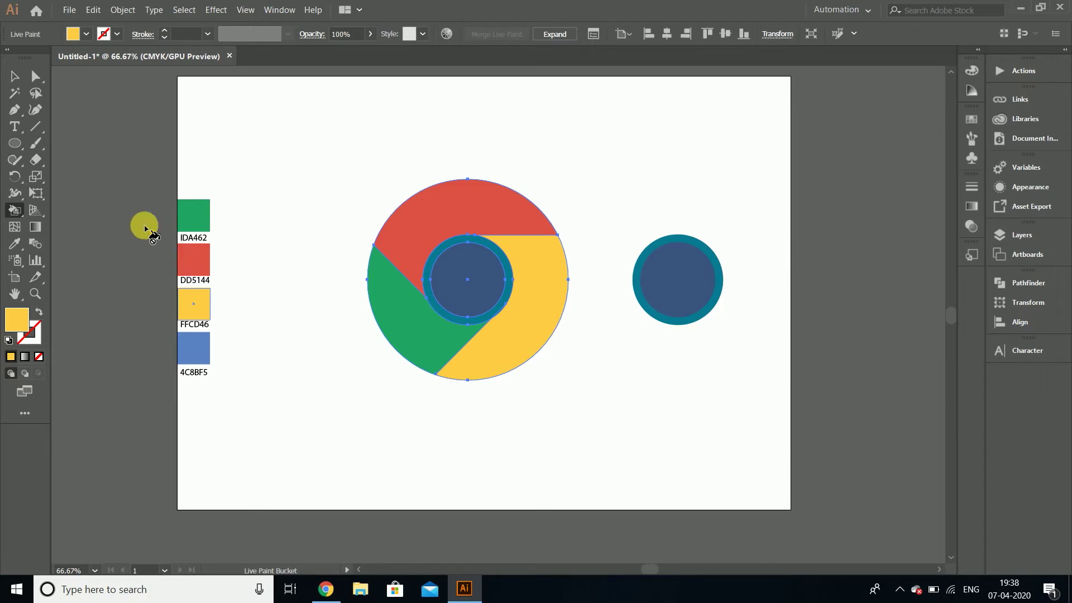
left_click(9, 341)
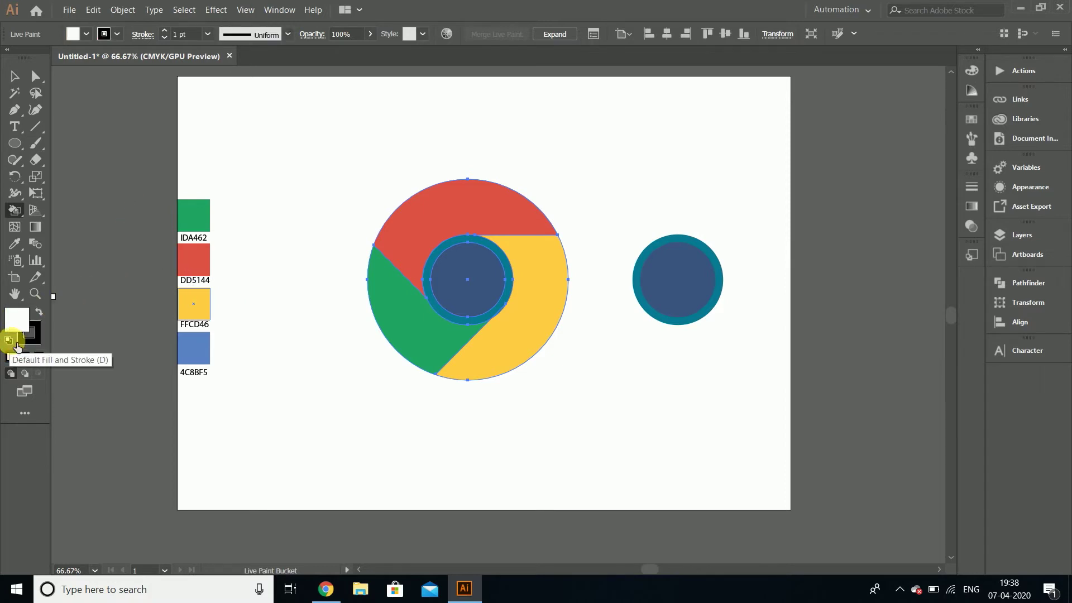
left_click(426, 278)
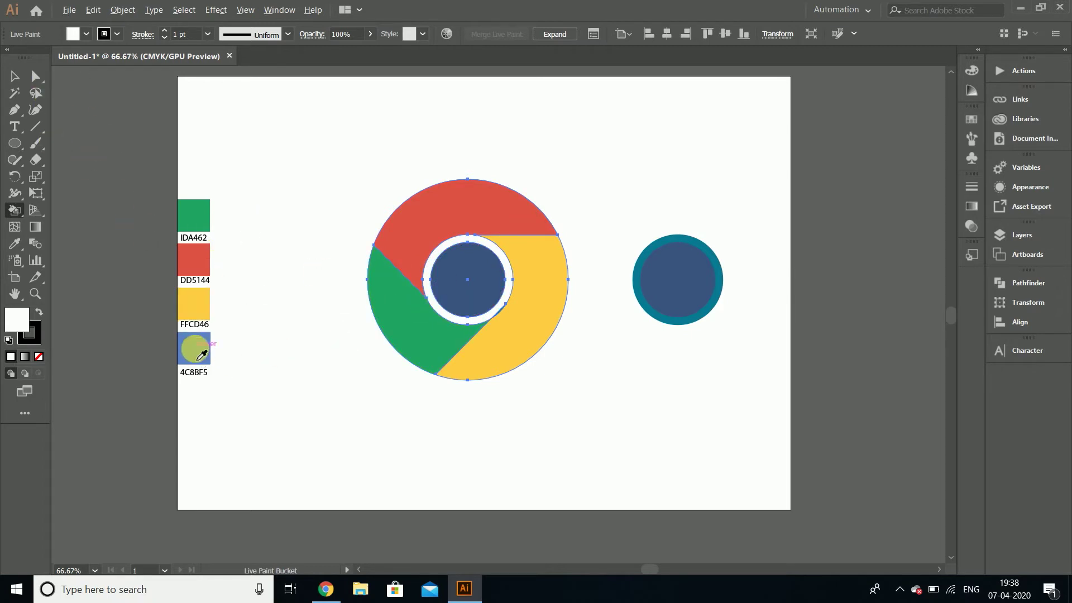
left_click(197, 351, "alt")
left_click(461, 296)
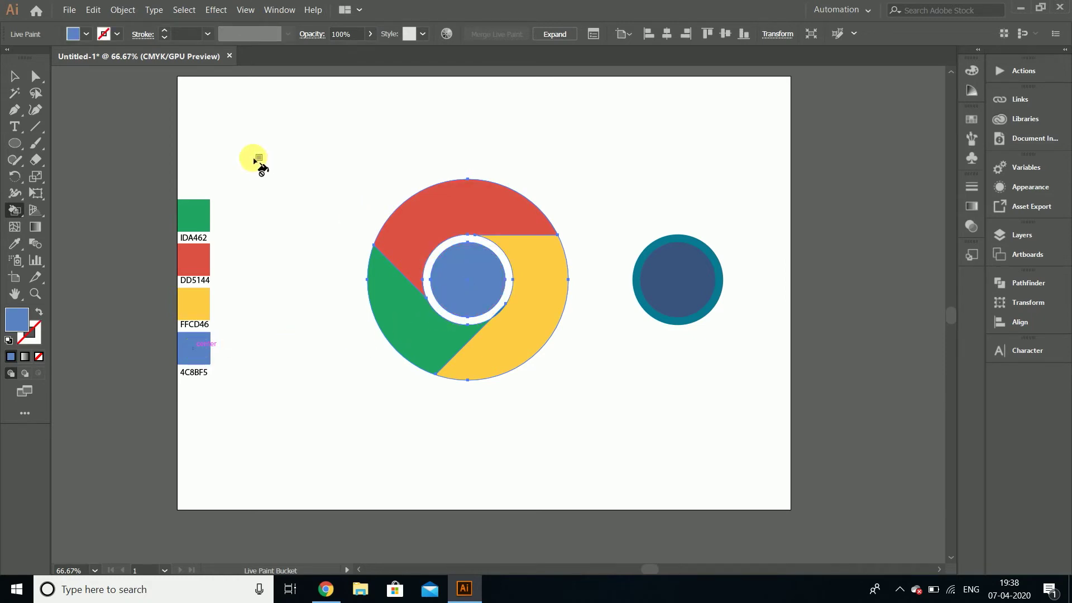
Select the whole Chrome logo artwork and lock it with Object > Lock > Selection.
left_click(15, 75)
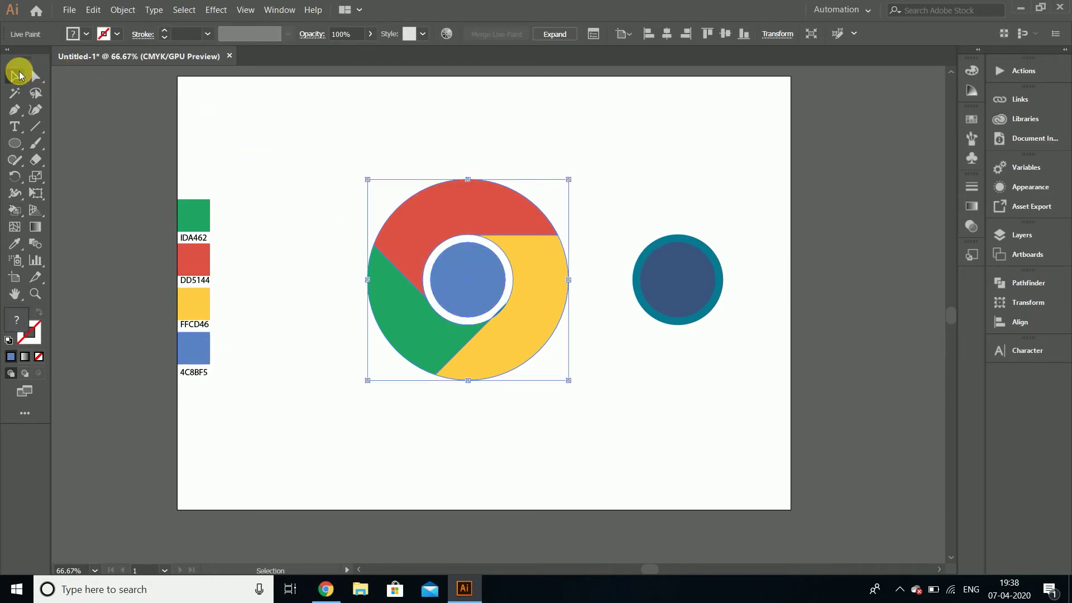
left_click(289, 164)
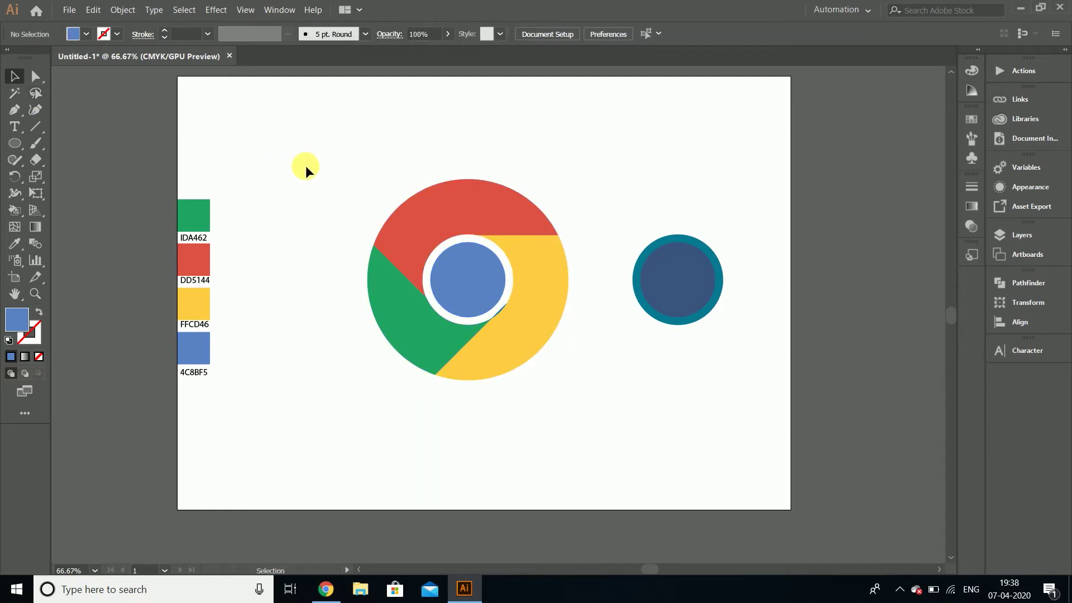
left_click_drag(296, 142, 596, 443)
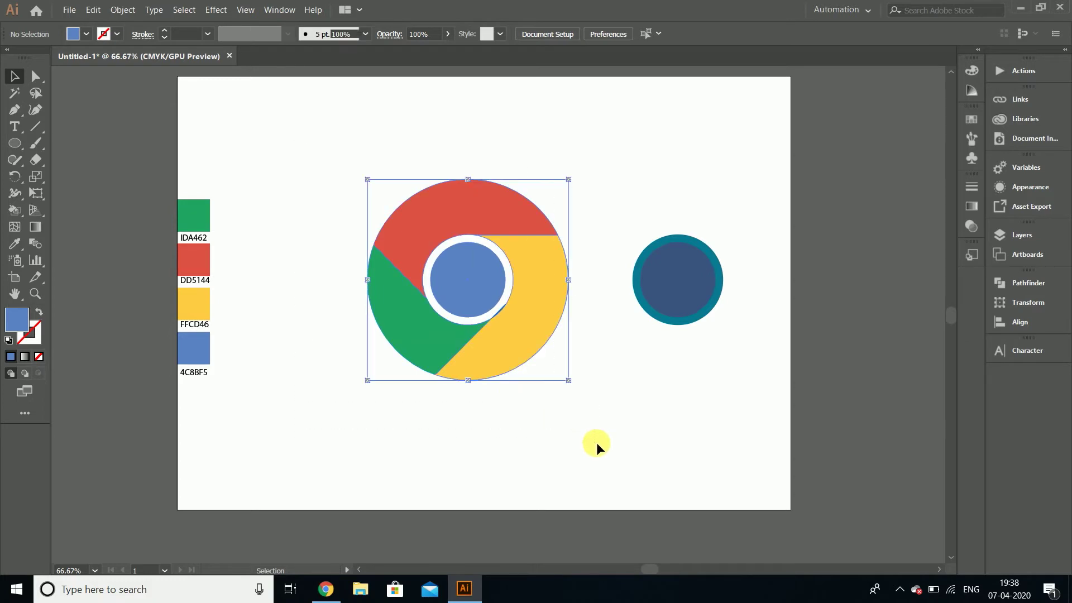
left_click(125, 11)
mouse_move(135, 83)
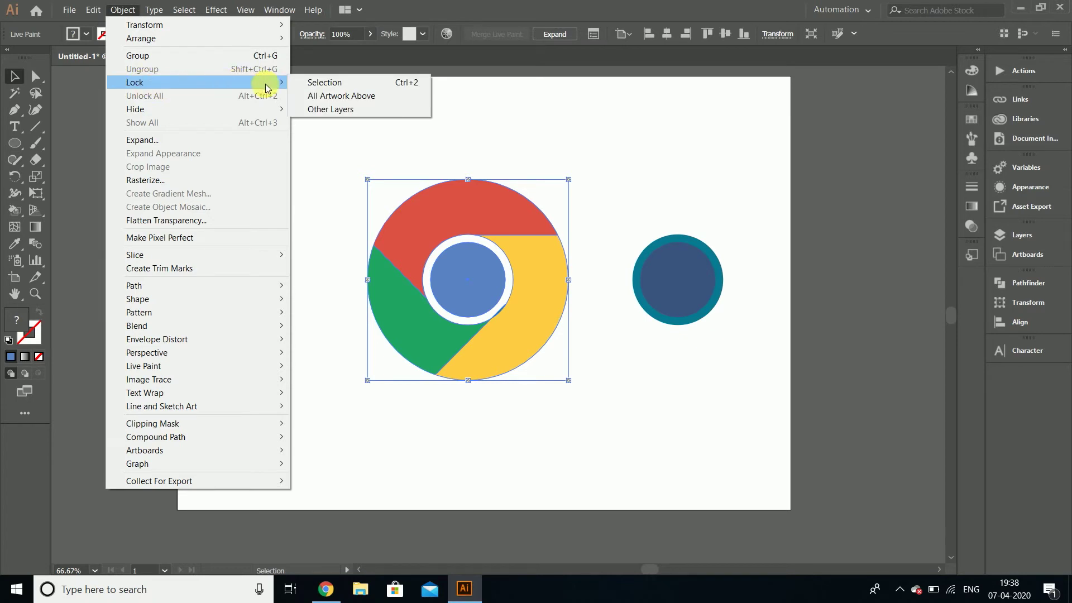
left_click(331, 83)
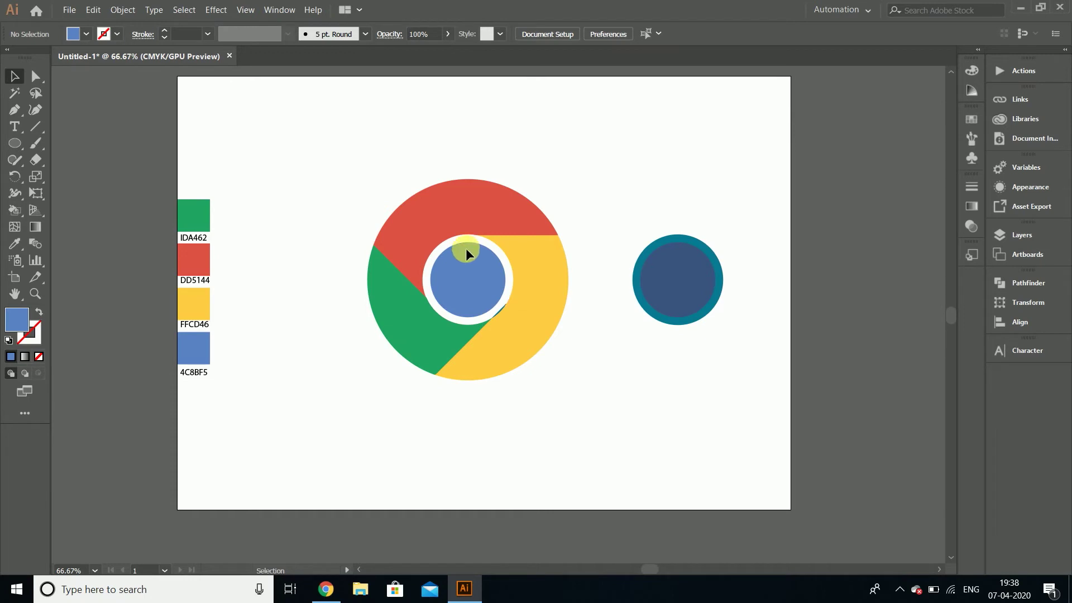
left_click(12, 115)
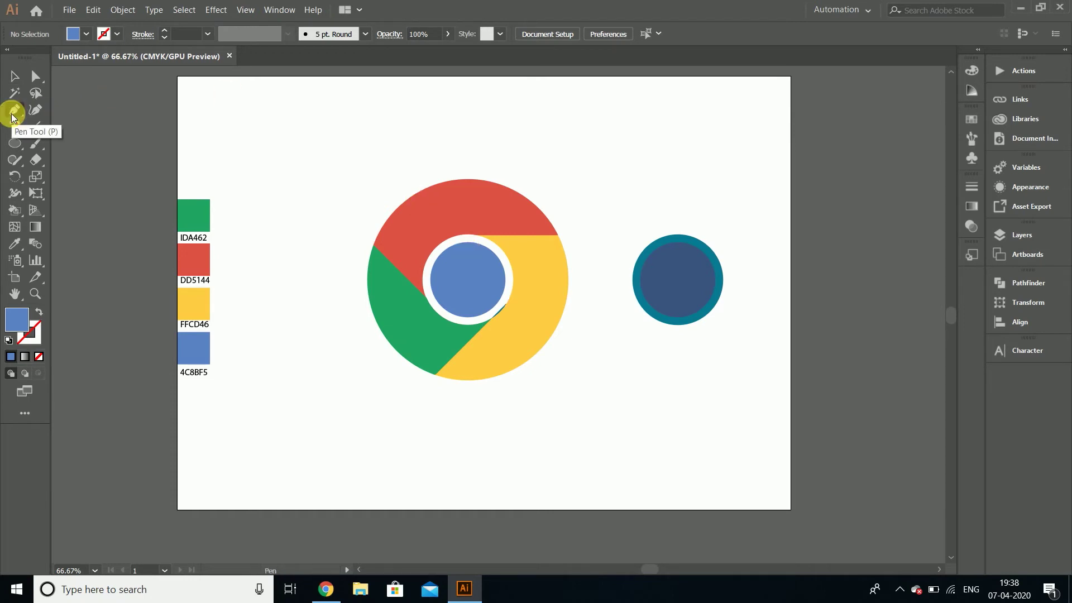
Draw a closed three-point wedge along the red–yellow seam and fill it with yellow FFCD46.
left_click(470, 235)
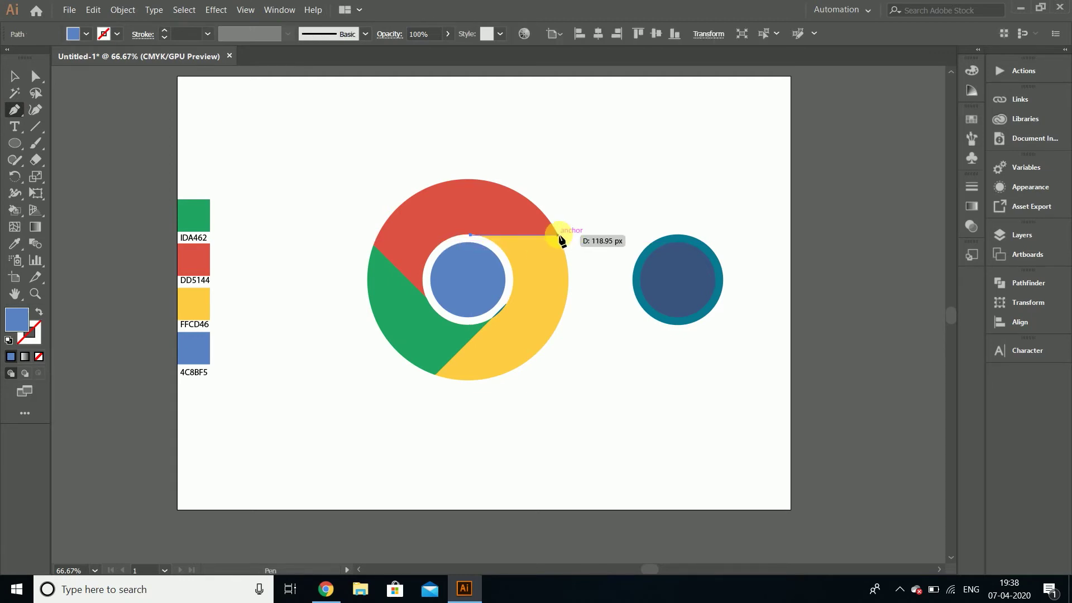
left_click(559, 235)
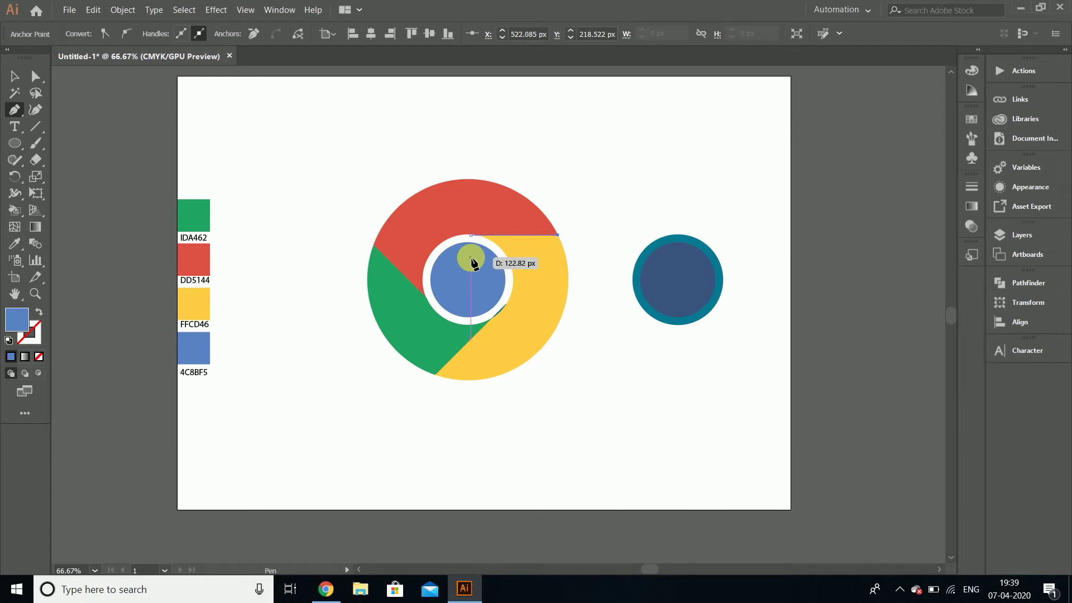
left_click(471, 259)
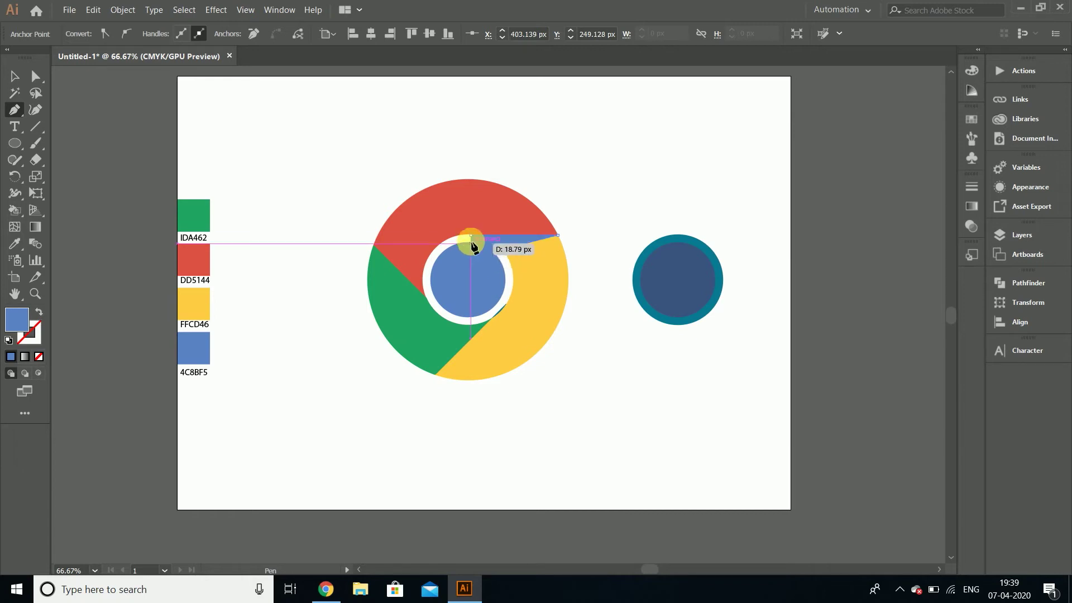
left_click_drag(472, 239, 474, 240)
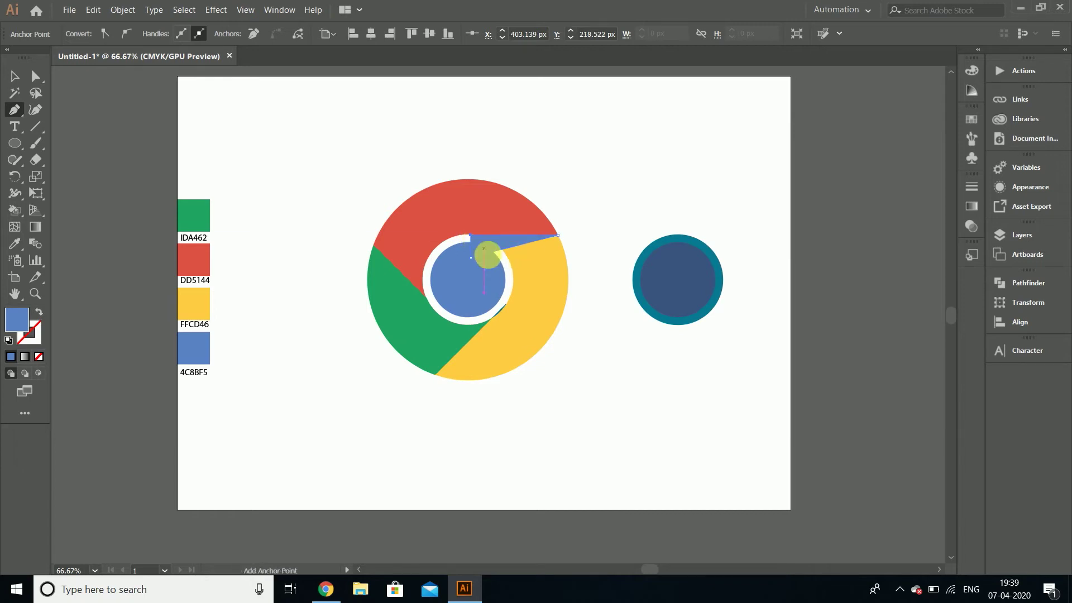
left_click(13, 77)
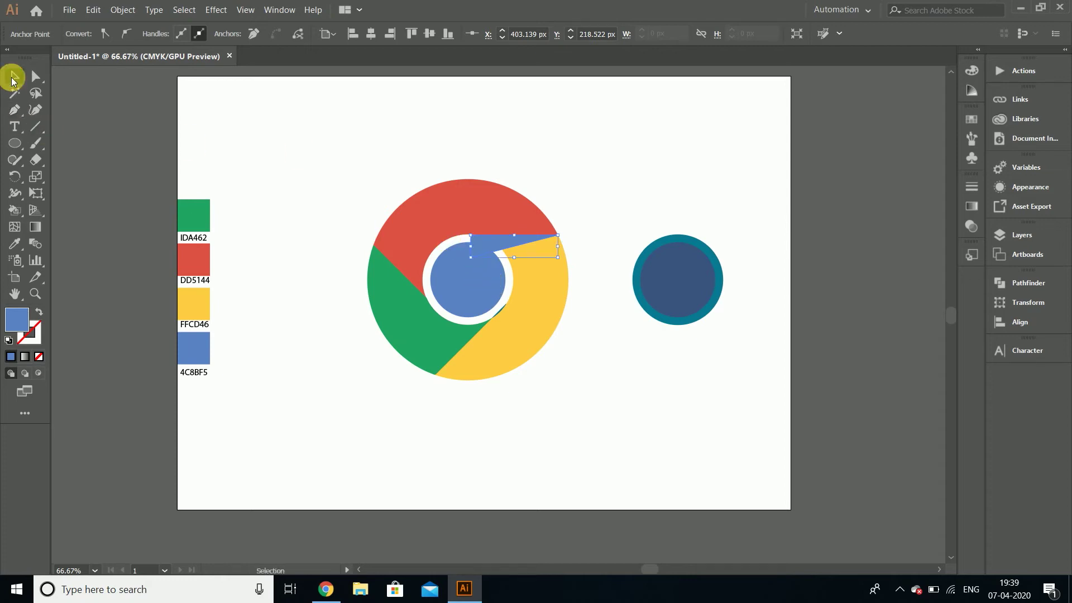
left_click(19, 250)
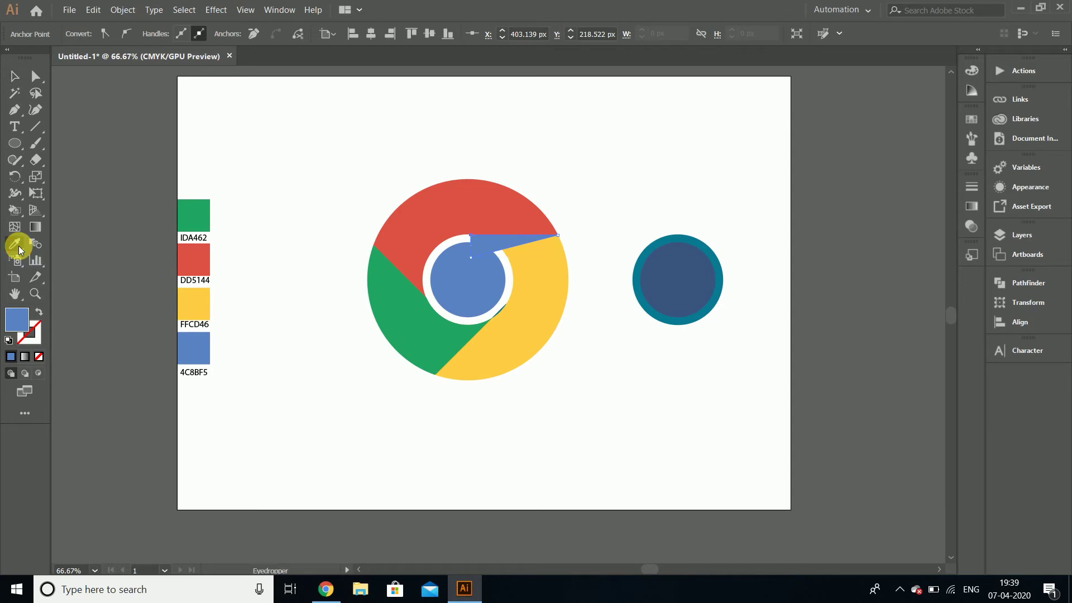
left_click(194, 305)
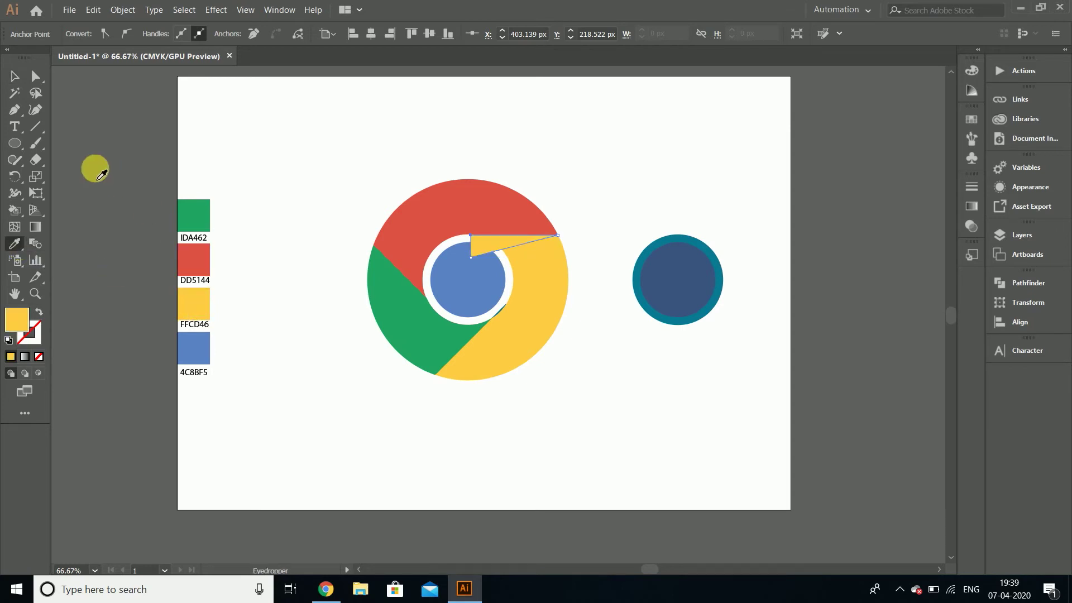
left_click(16, 75)
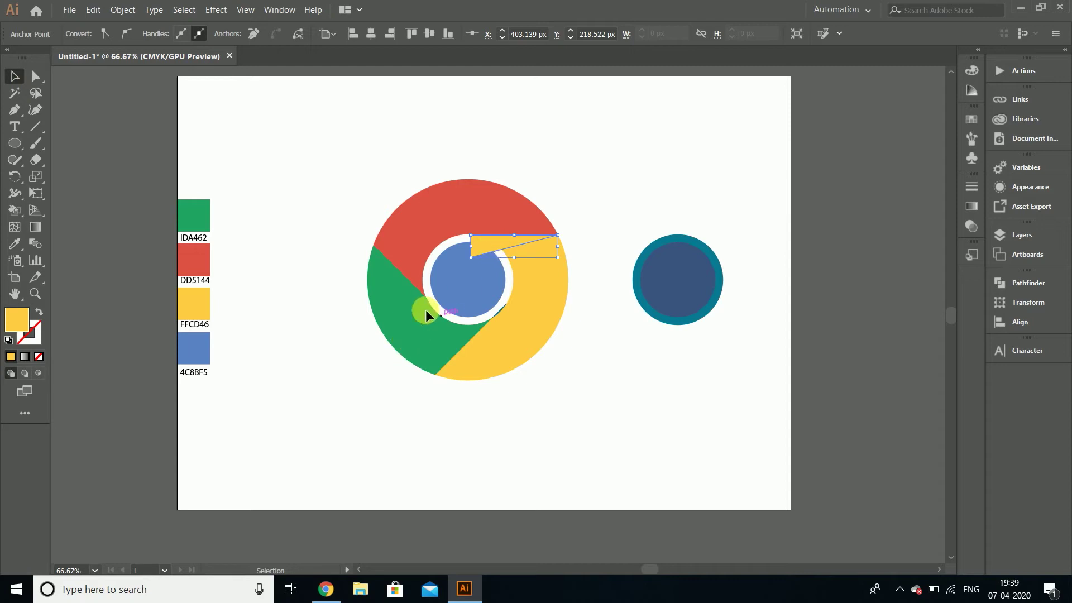
left_click(972, 91)
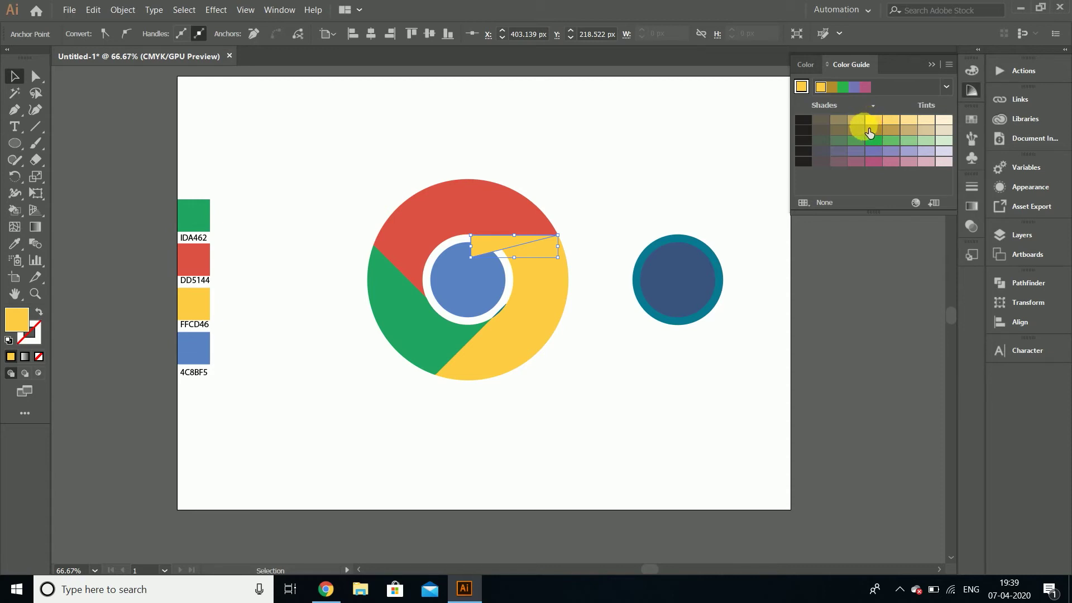
Give the wedge a darker gold shade from the Color Guide, then deselect it.
left_click(875, 132)
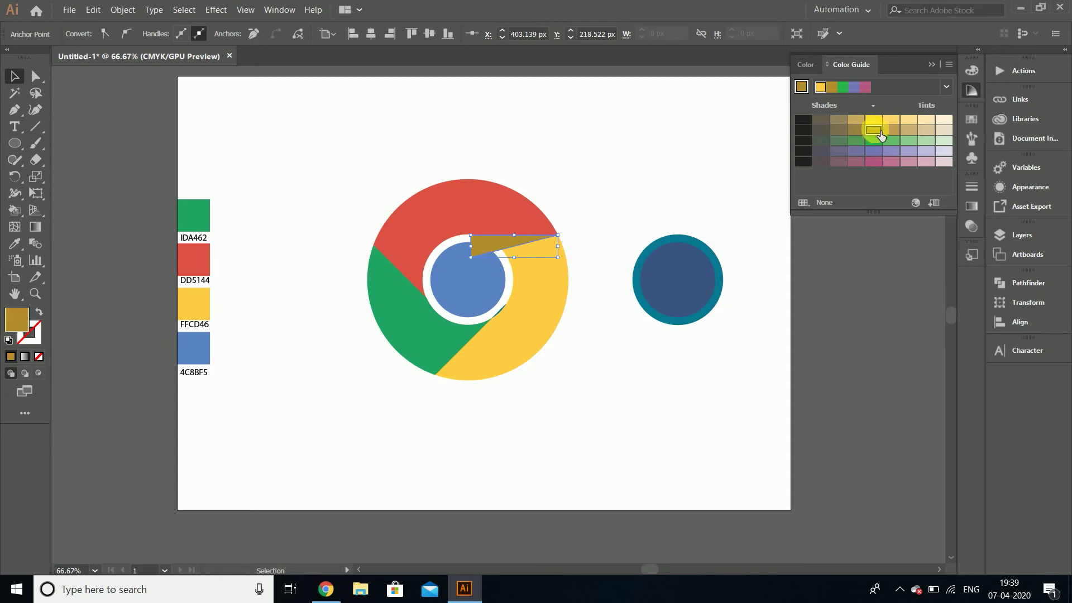
left_click(720, 145)
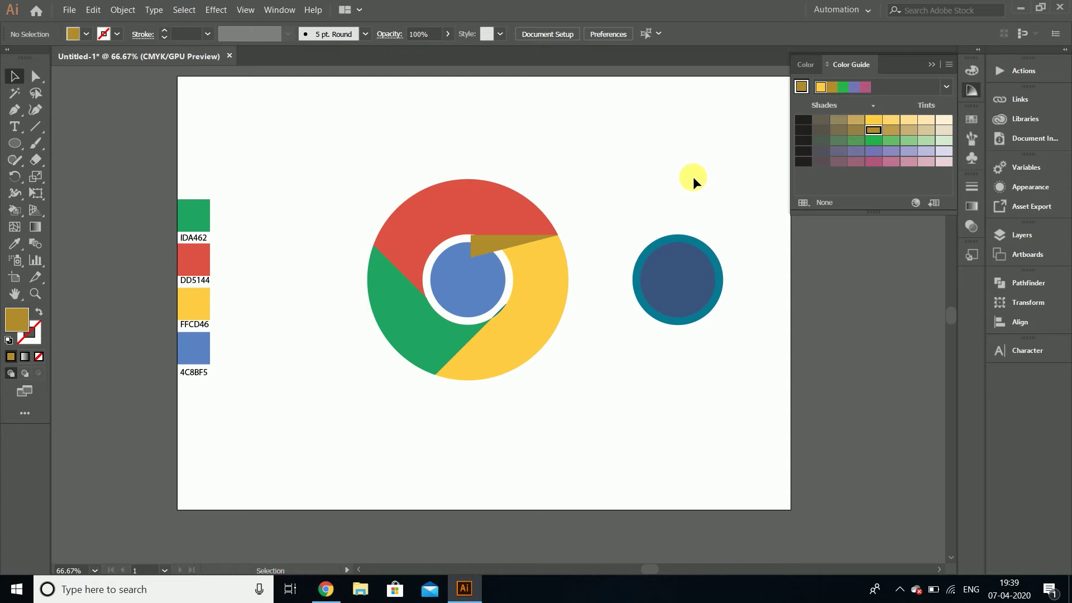
left_click(15, 110)
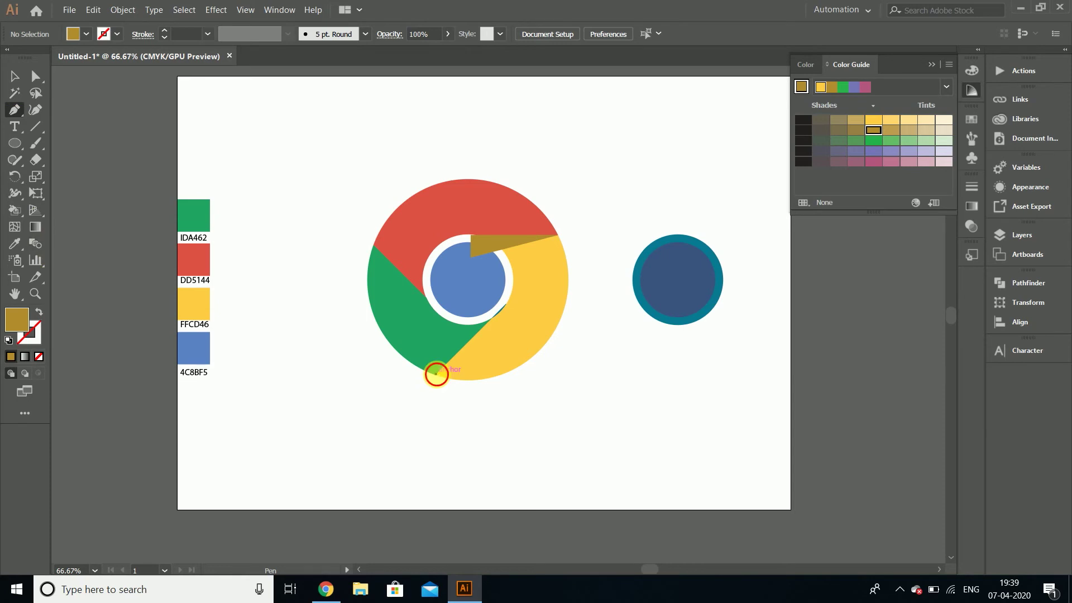
Draw a closed three-point sliver along the yellow–green seam from the logo's bottom to the inner ring.
left_click(437, 373)
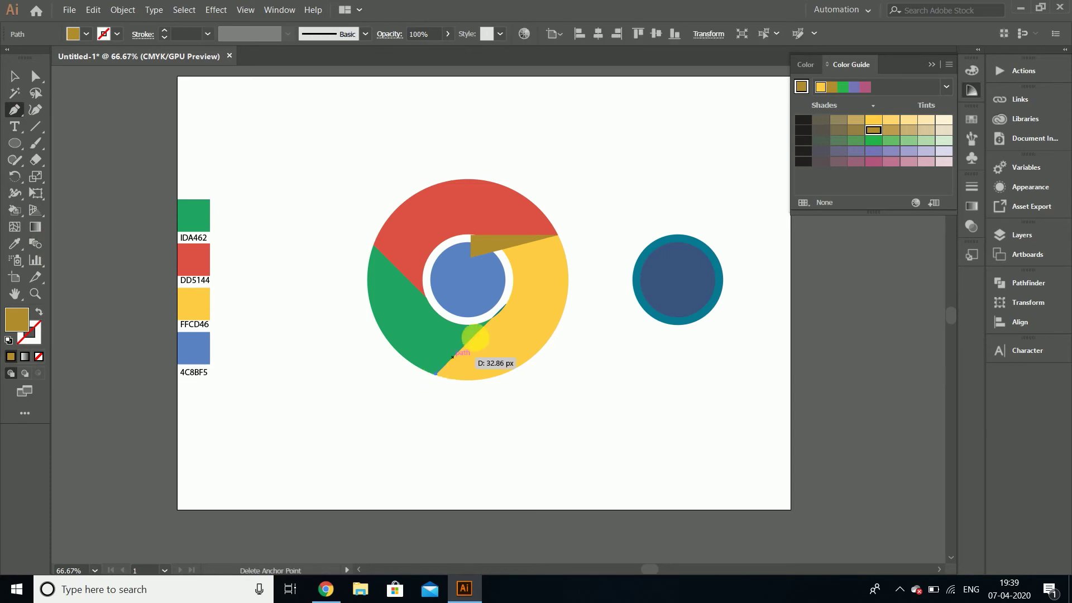
left_click(504, 302)
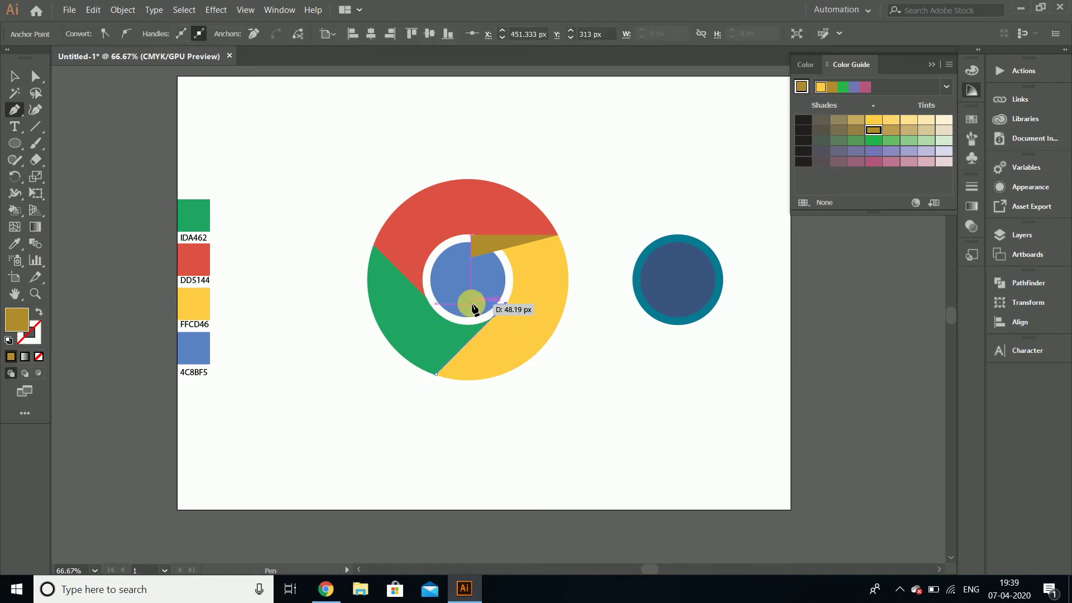
left_click(471, 304)
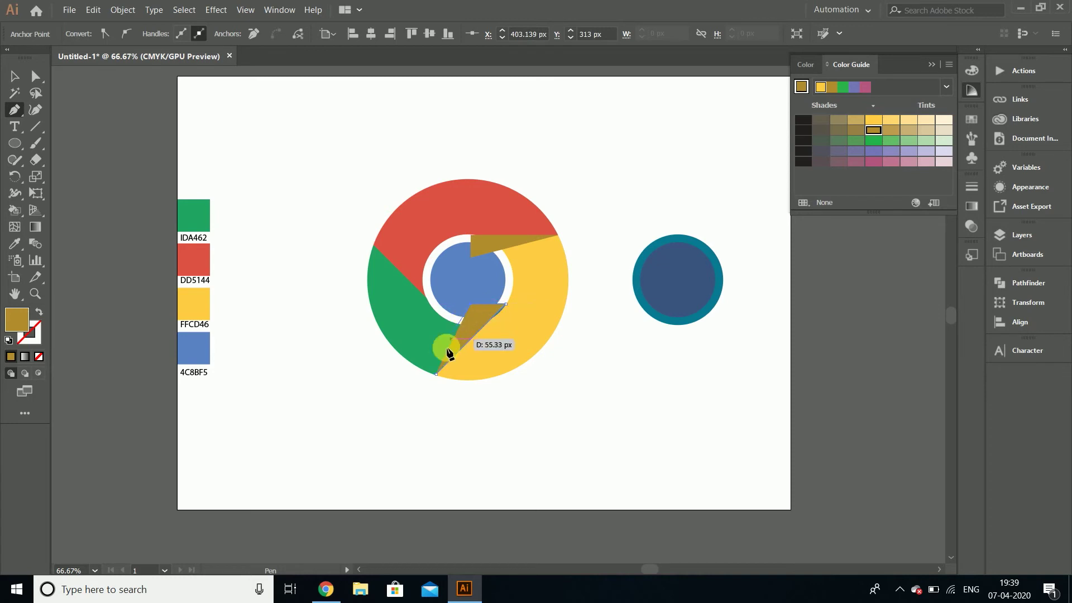
left_click(436, 374)
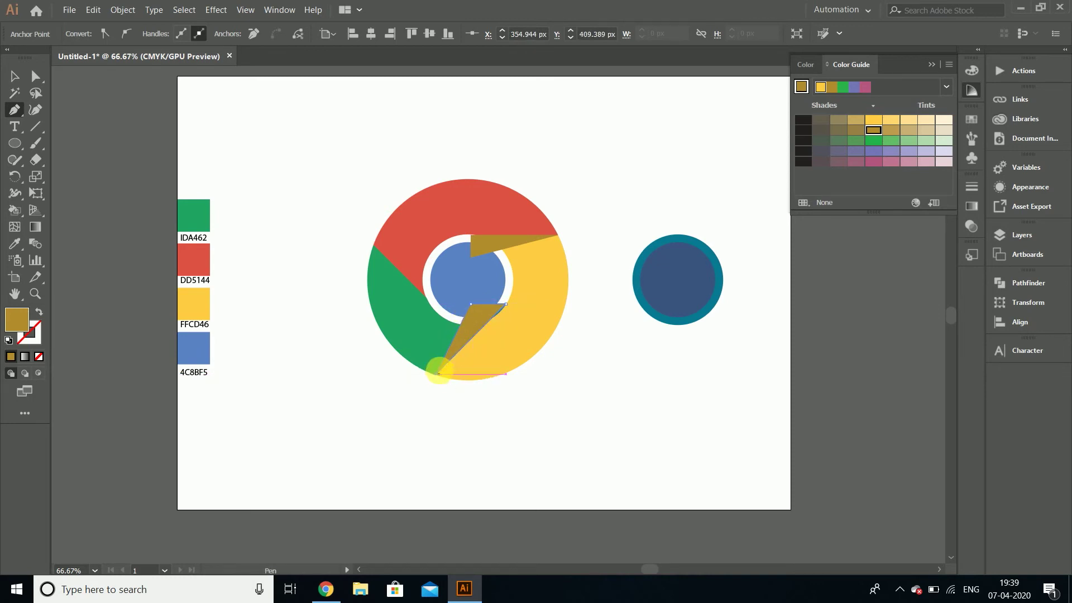
Fill the sliver with the green swatch, darken it to a deep green in the Color Guide, then deselect.
left_click(16, 78)
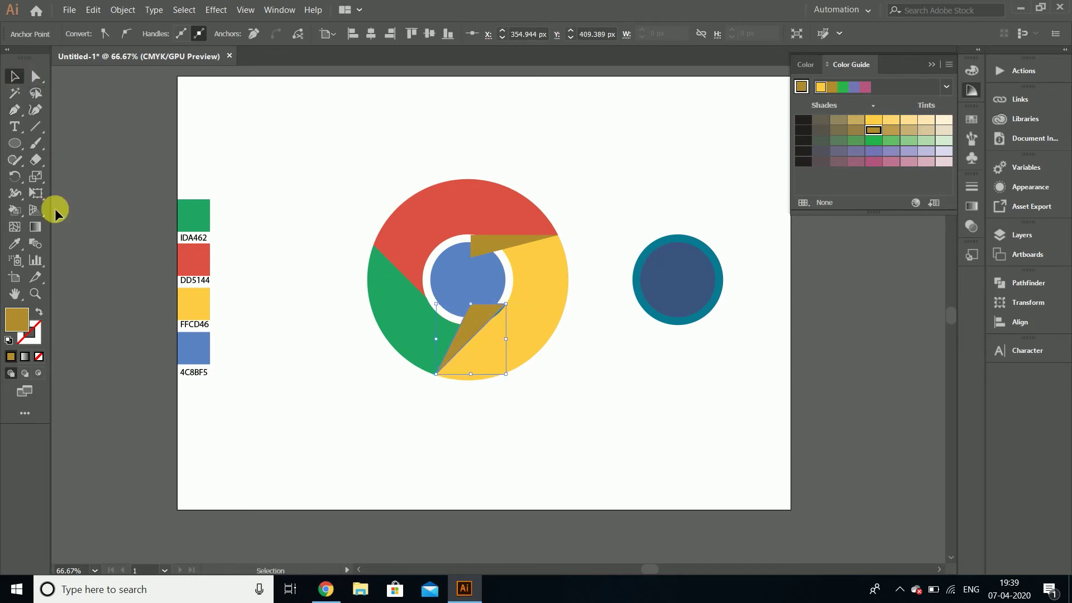
left_click(15, 246)
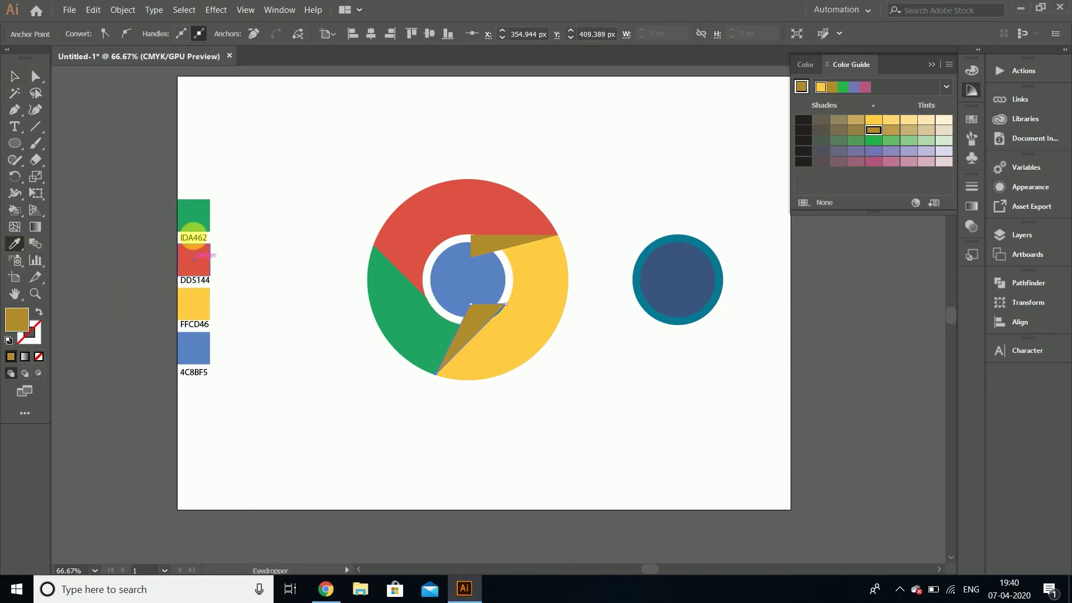
left_click(197, 229)
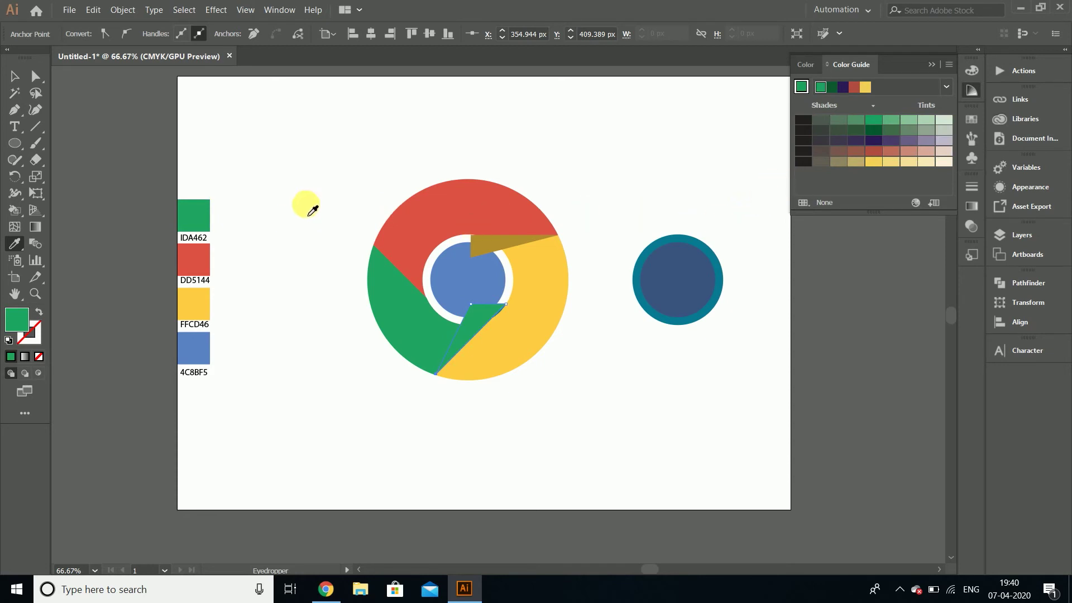
left_click(857, 132)
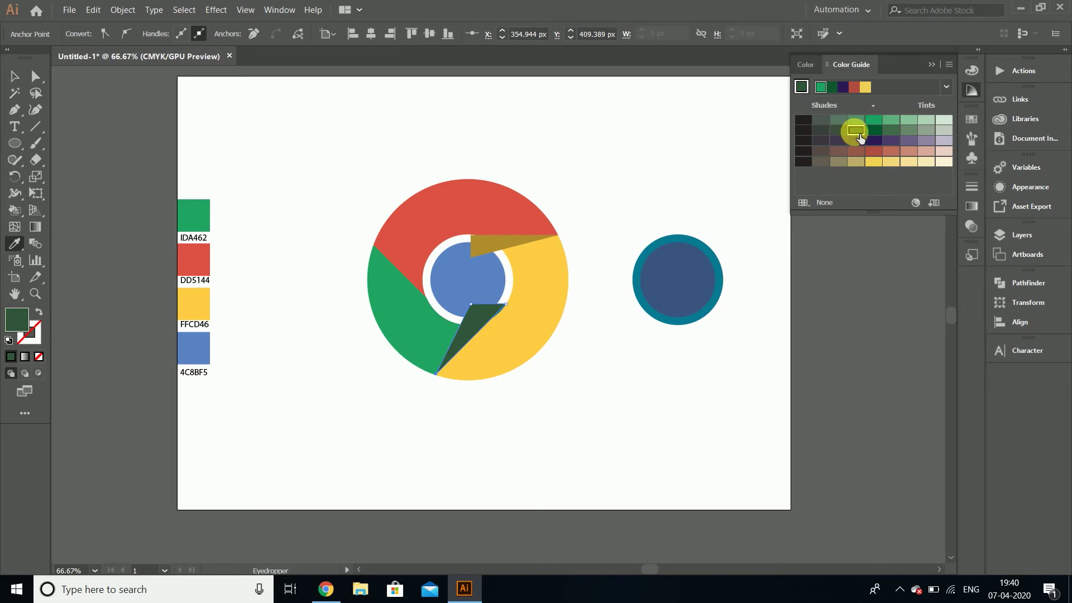
left_click(12, 73)
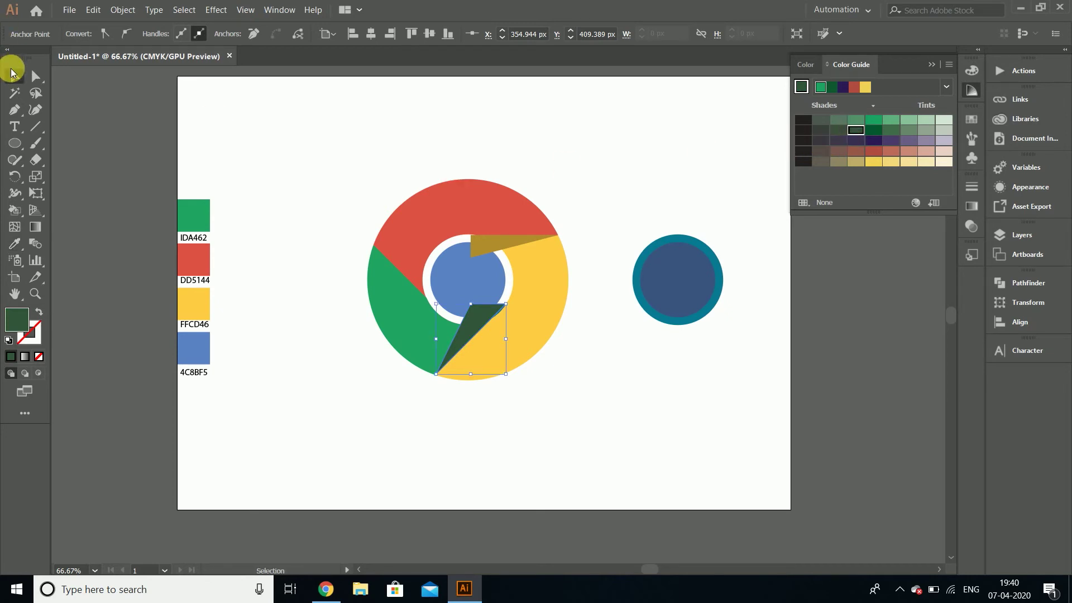
left_click(112, 129)
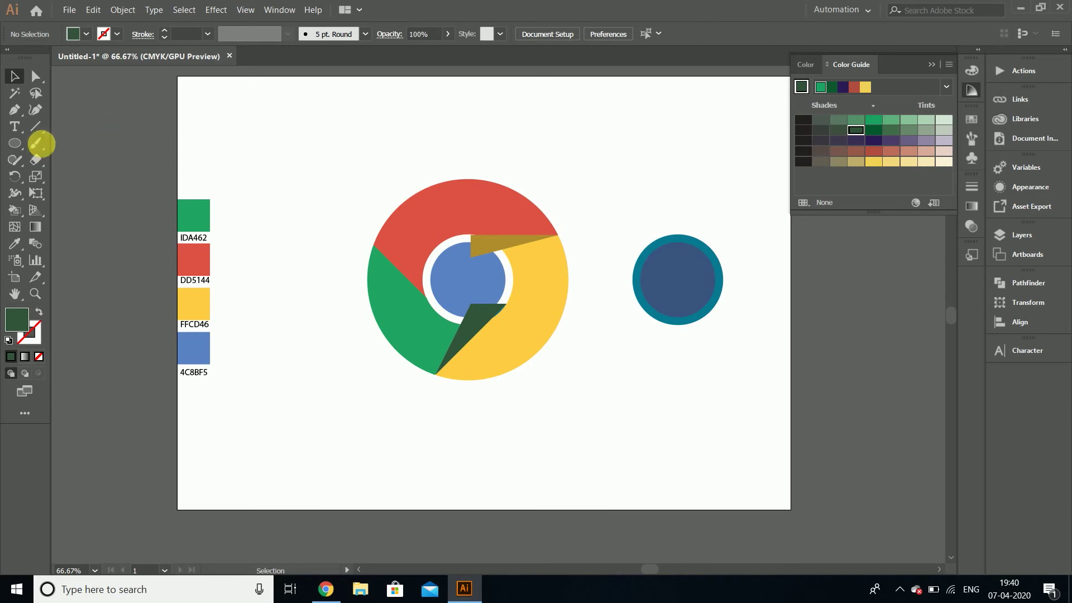
left_click(16, 115)
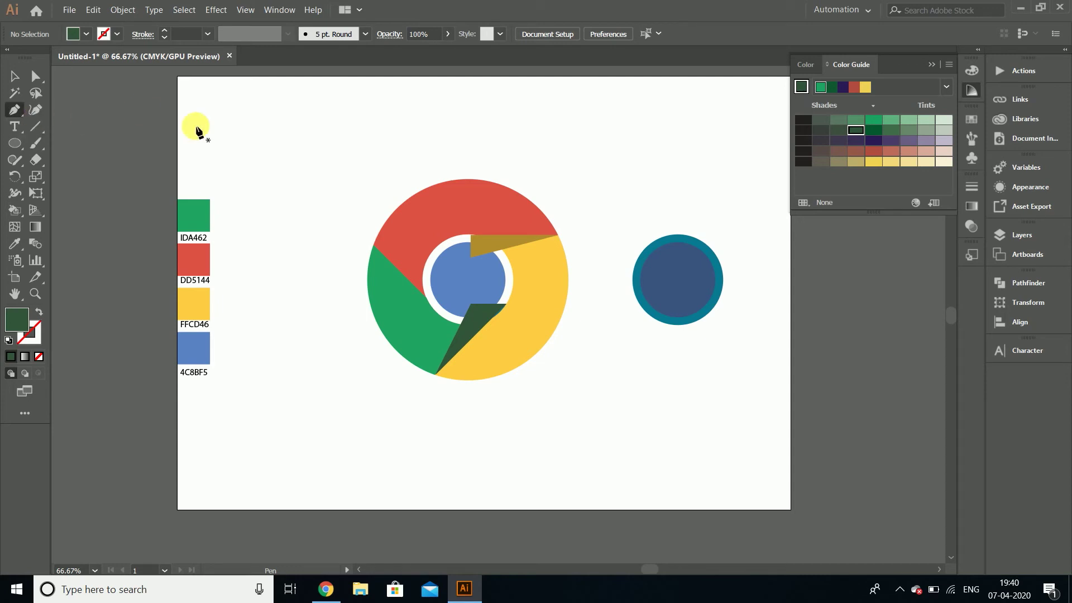
Draw a third dark green triangular wedge along the red–green seam toward the blue centre.
left_click(432, 304)
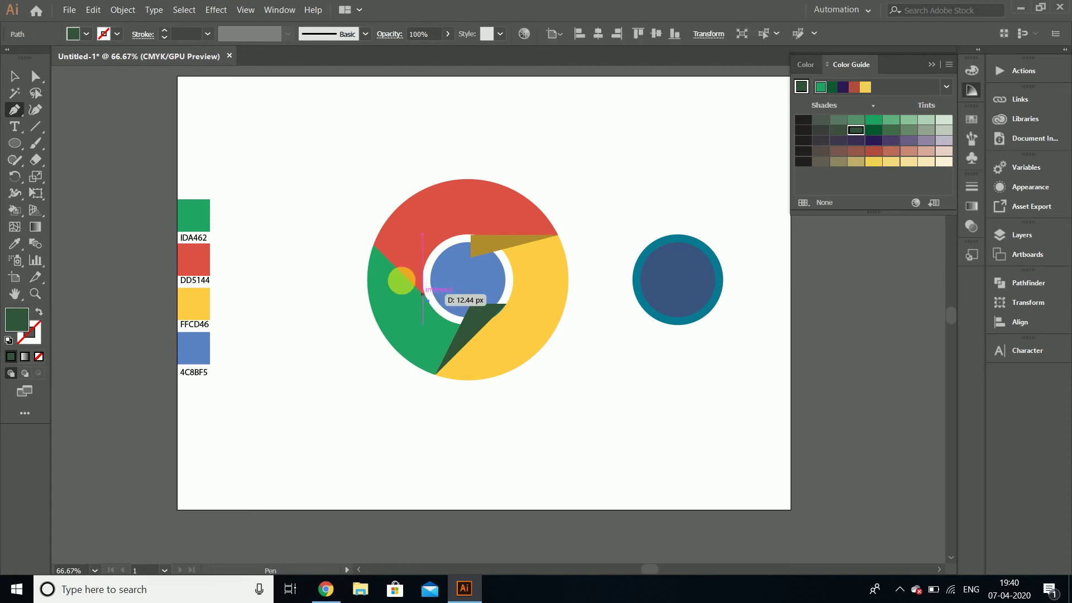
left_click(375, 247)
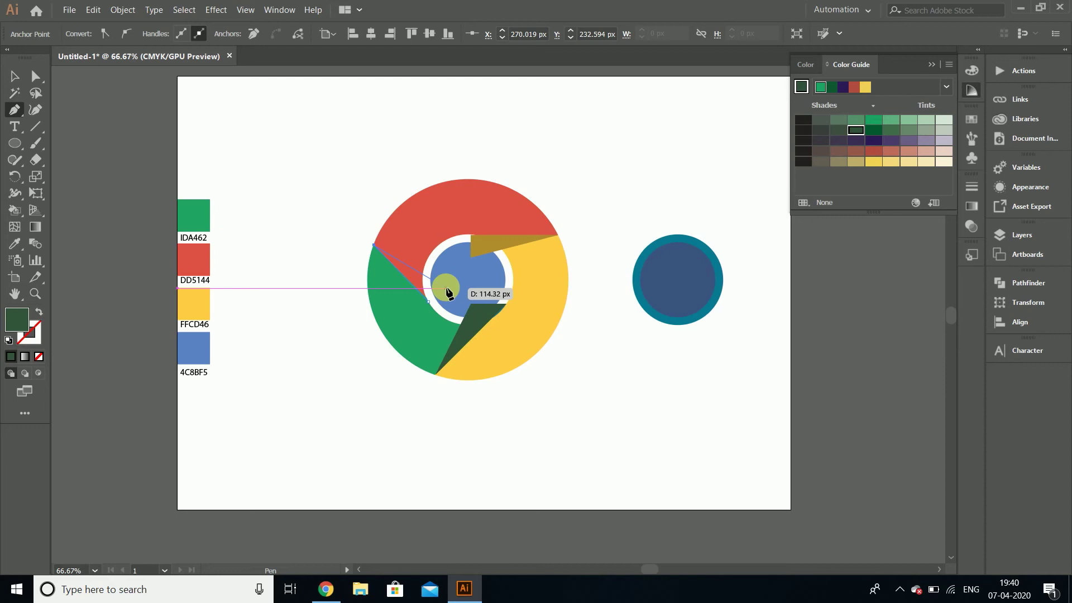
left_click(446, 288)
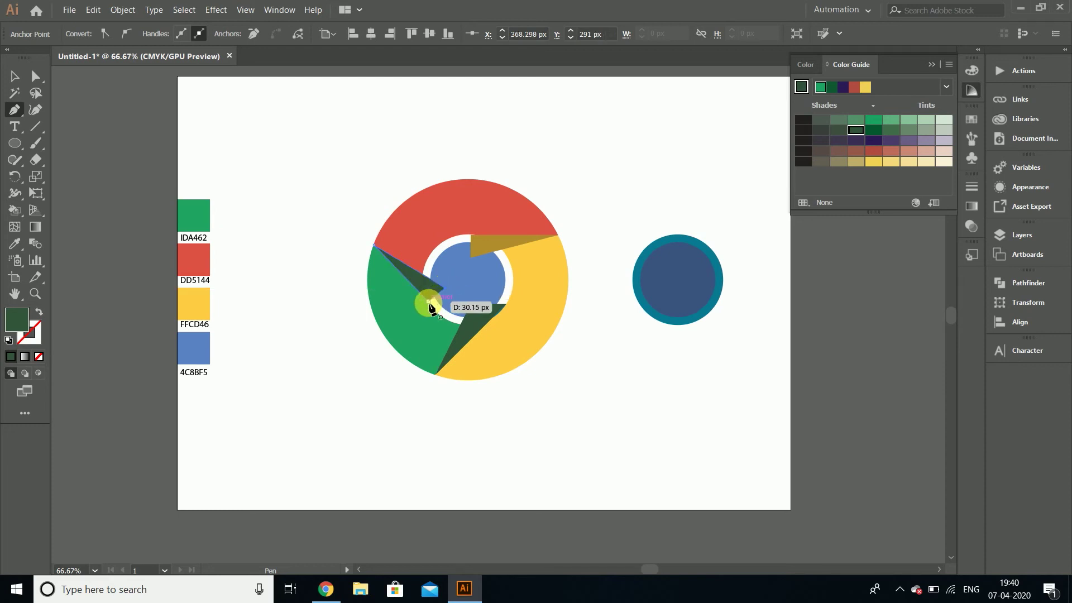
left_click(428, 302)
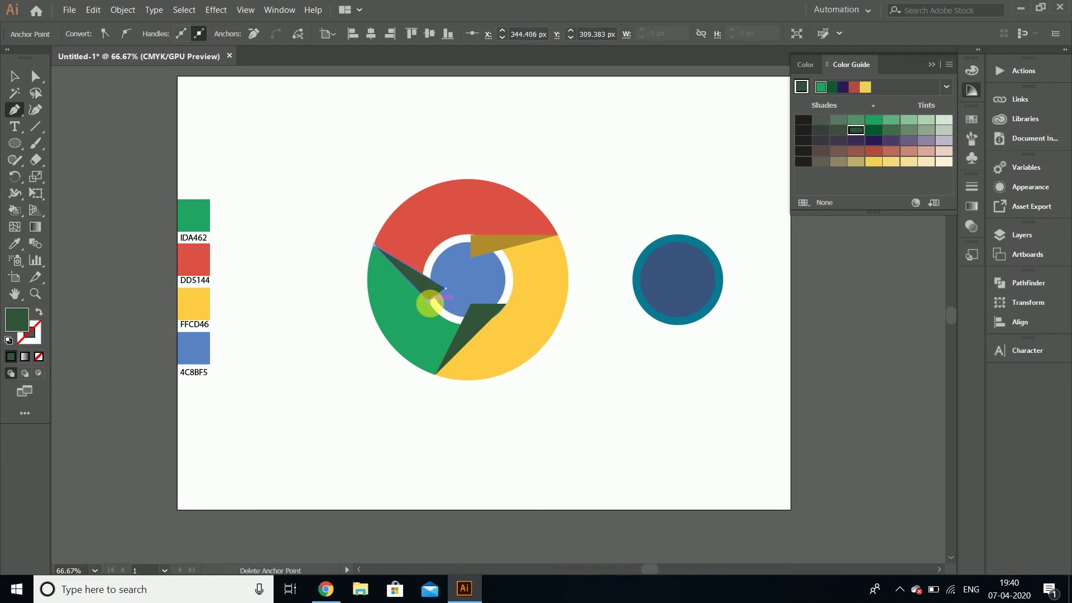
left_click(16, 78)
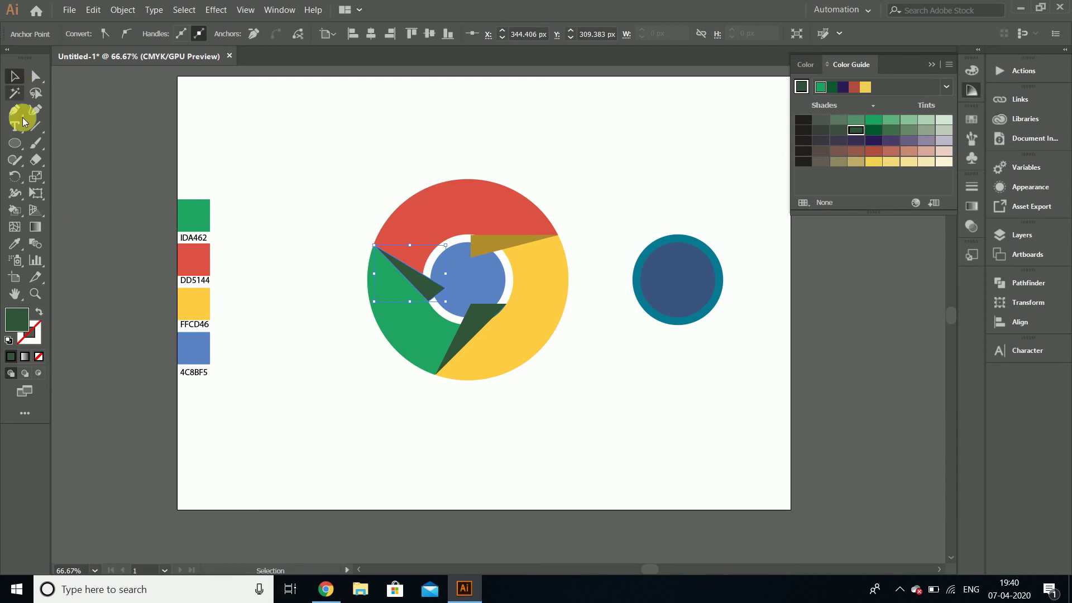
Recolour the left wedge by sampling DD5144, then darken it to brown via the Color Guide.
left_click(17, 243)
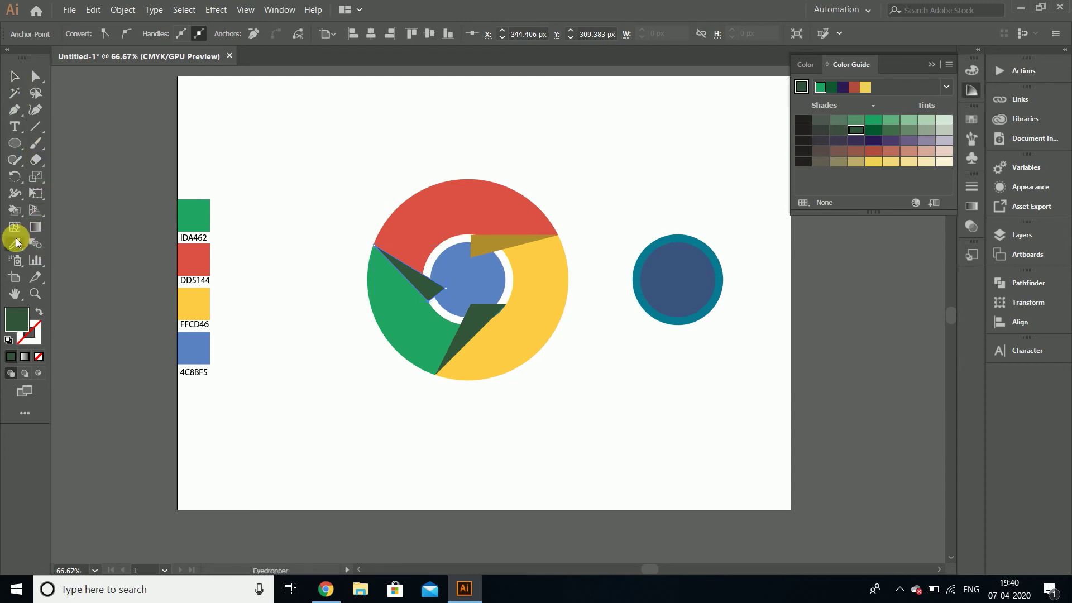
left_click(199, 274)
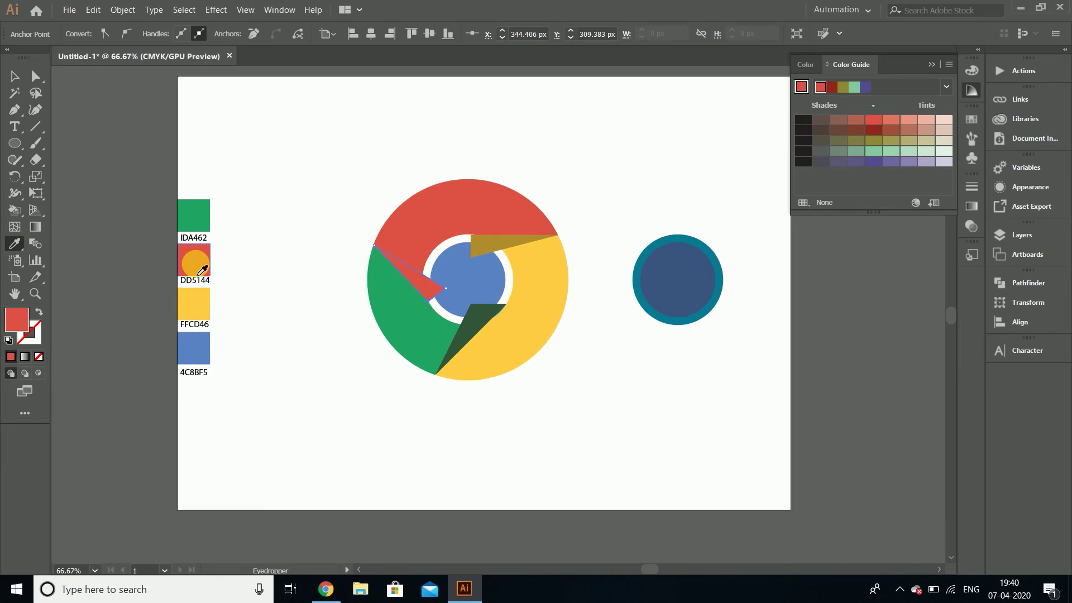
left_click(15, 77)
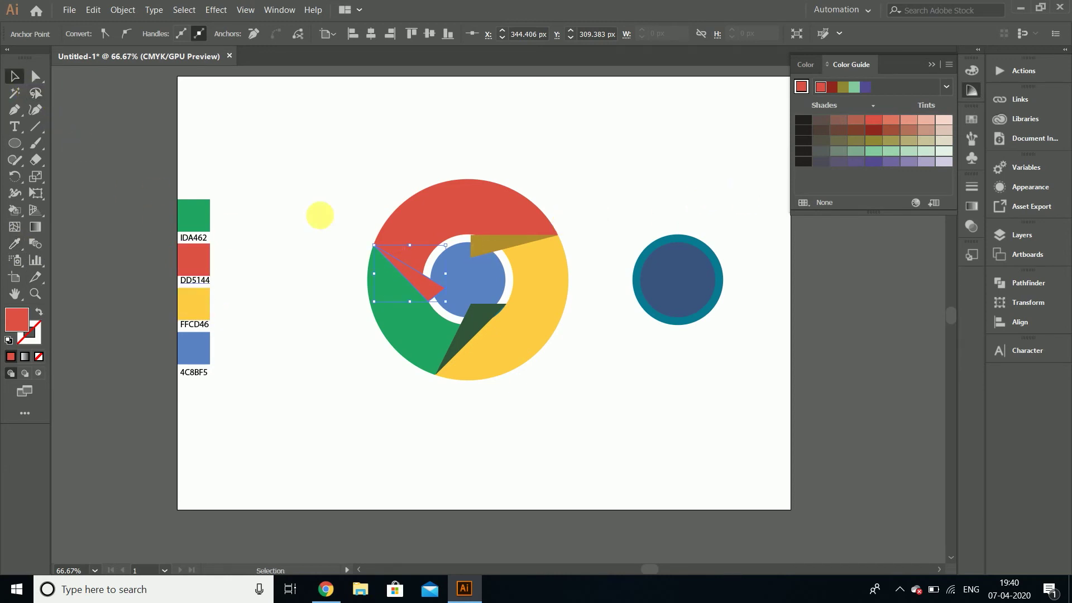
left_click(856, 130)
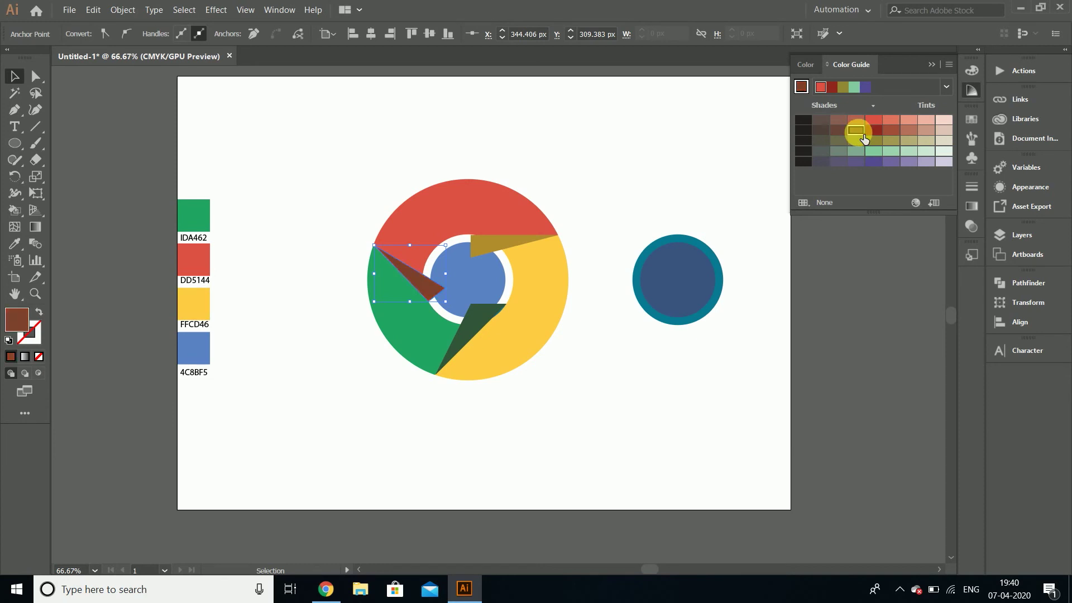
Select the gold wedge together with the bottom dark green wedge.
left_click(648, 153)
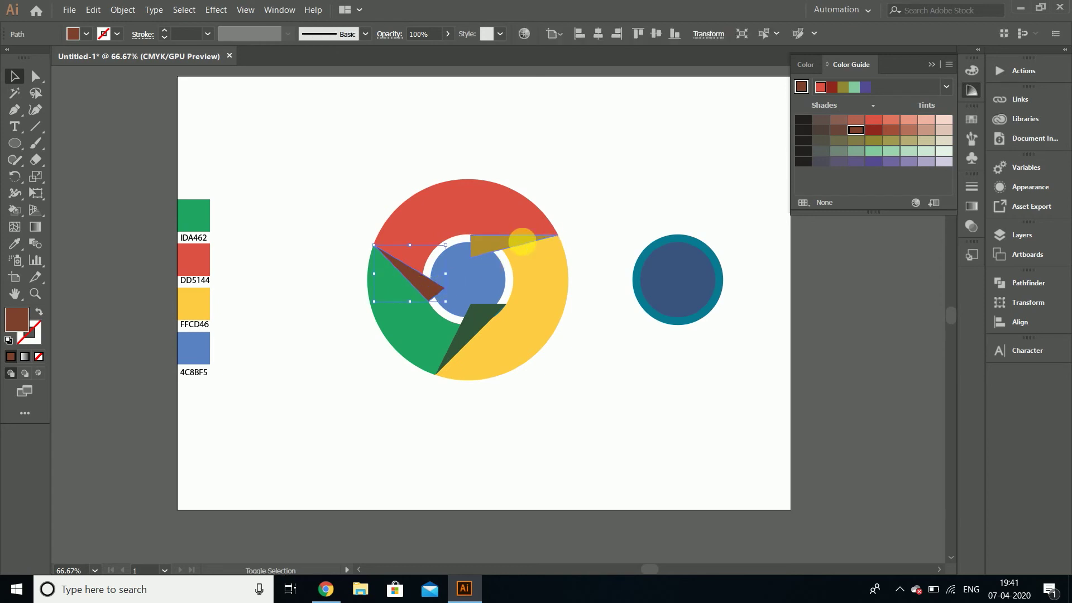
left_click(517, 242, "shift")
left_click(465, 333, "shift")
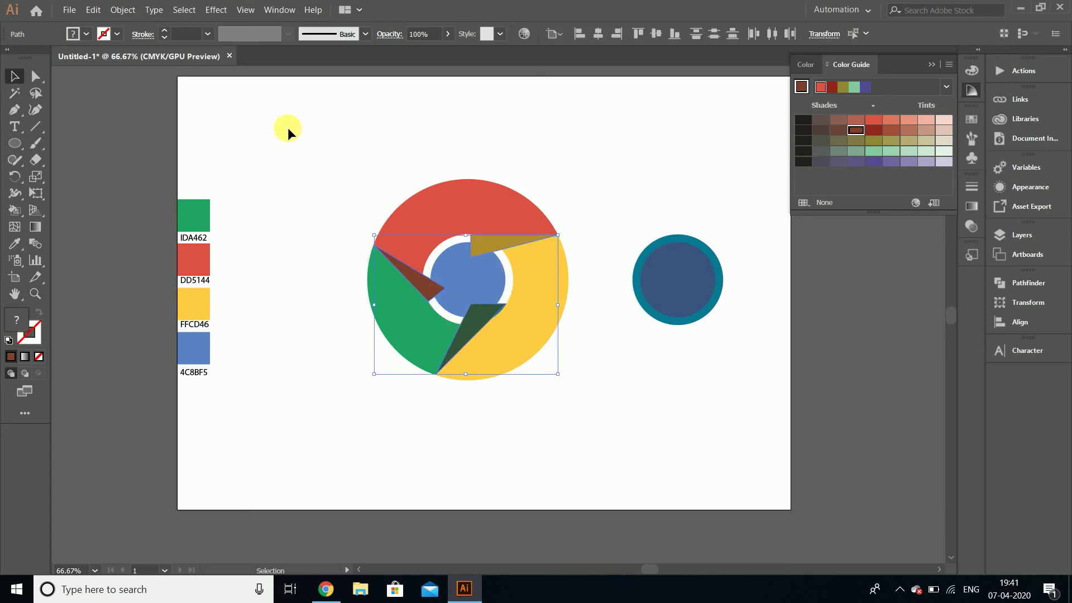
Set the selected shadow wedges to 30% opacity in the Transparency panel.
left_click(272, 10)
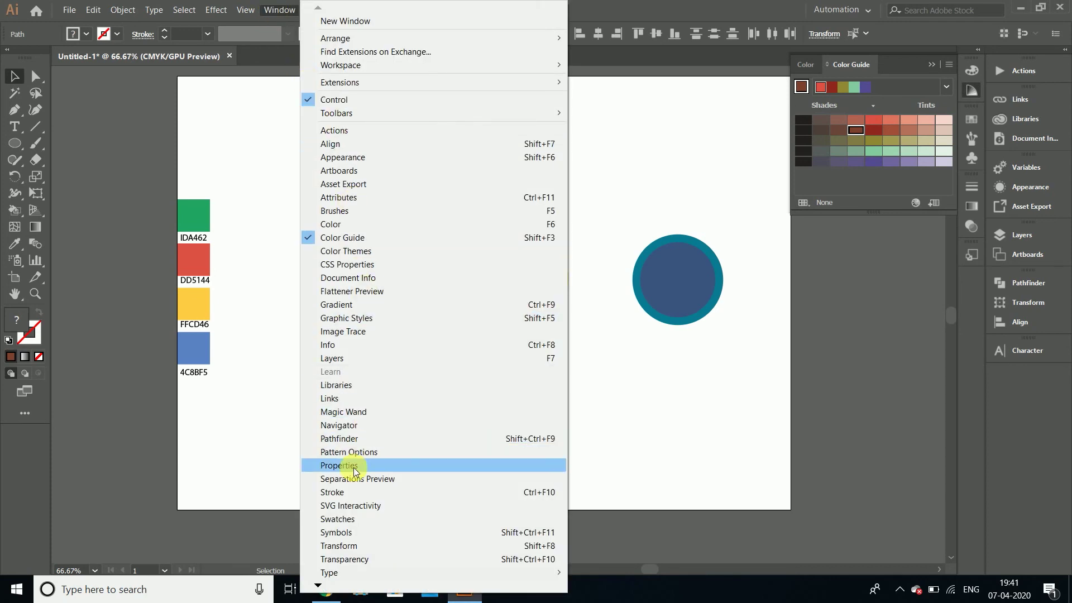
left_click(355, 559)
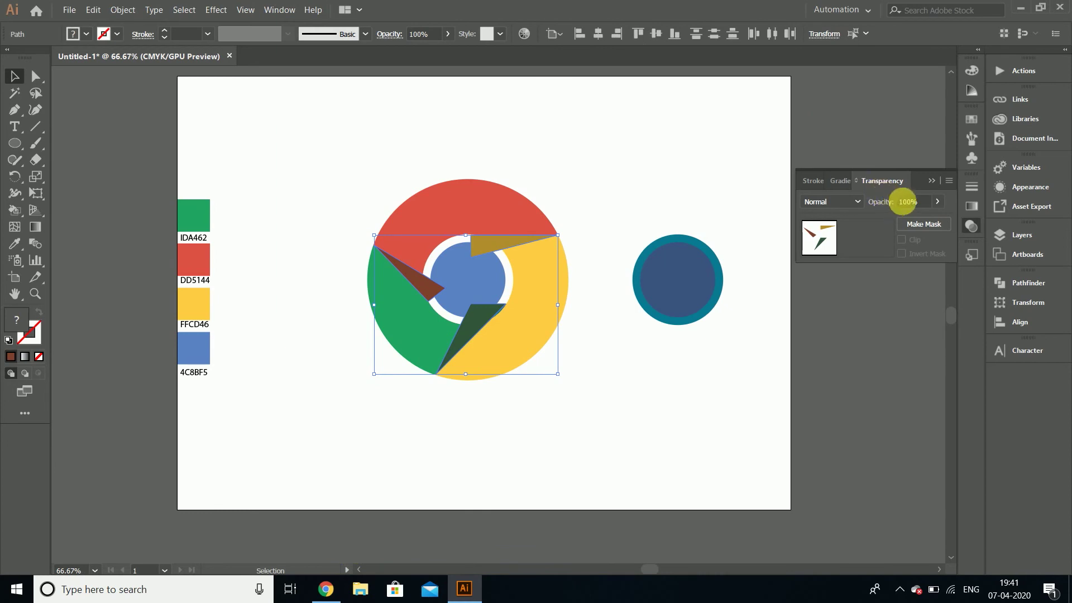
left_click_drag(937, 201, 877, 212)
type("30")
key("Return")
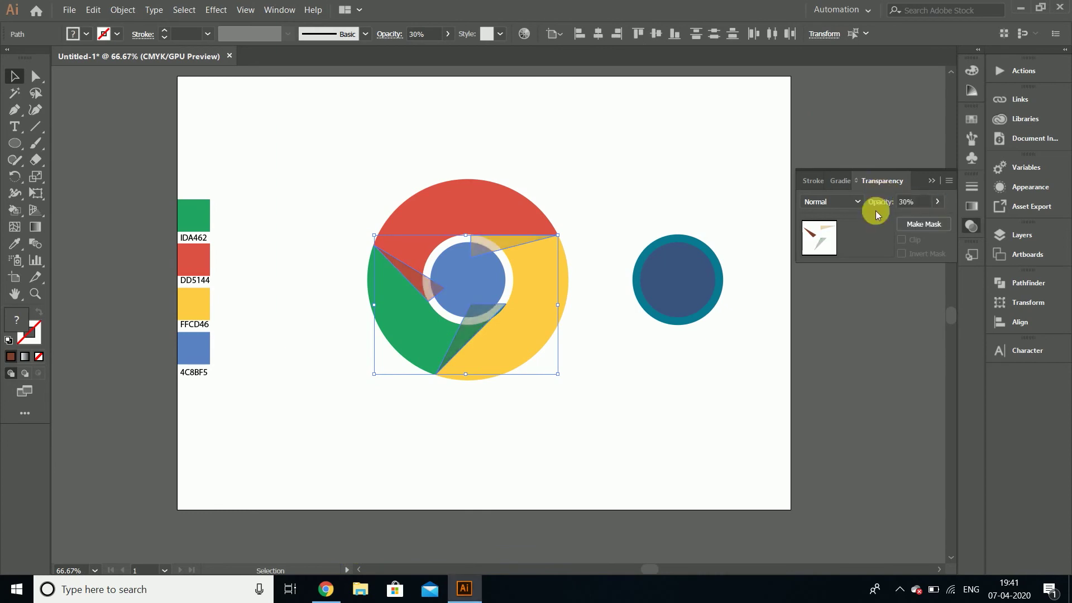
left_click(696, 182)
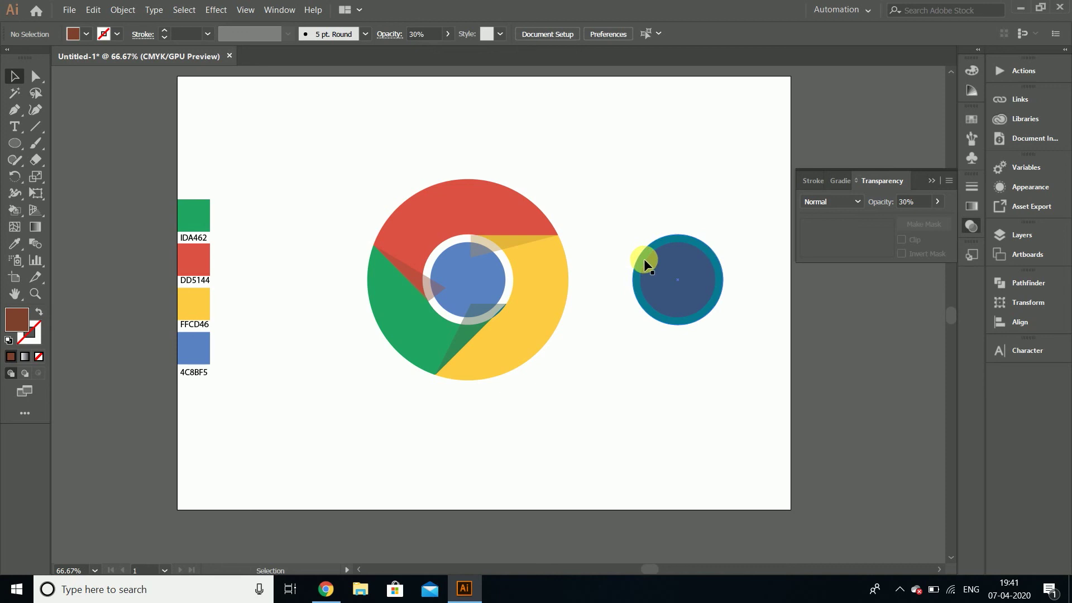
Fill the separate inner circle with the 4C8BF5 blue using the Eyedropper.
left_click(658, 270)
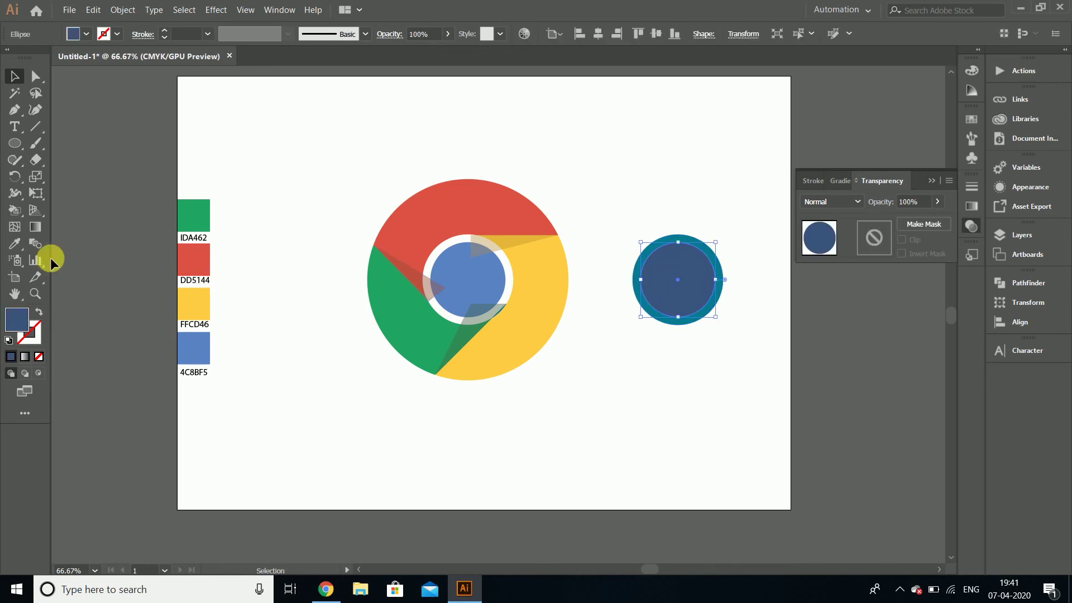
left_click(13, 246)
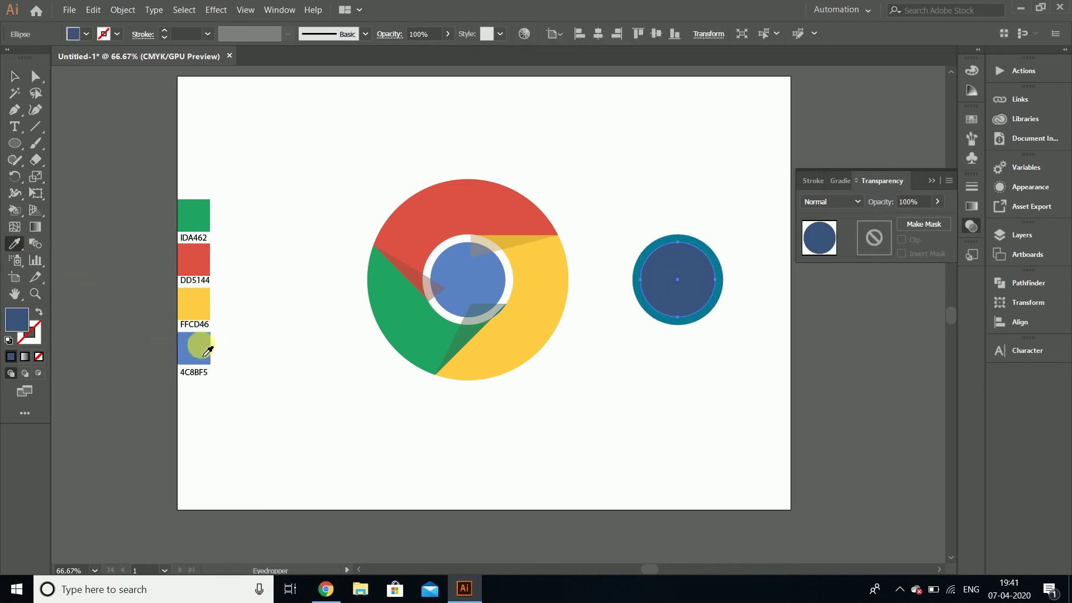
left_click(202, 346)
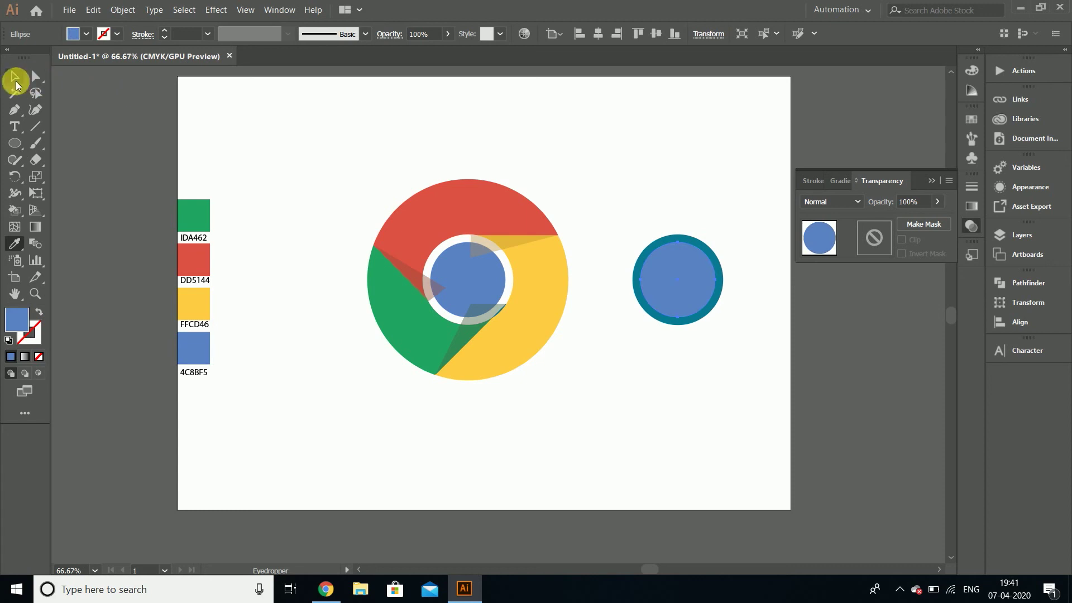
left_click(15, 76)
Give the outer circle the logo's white ring colour and move the pair toward the logo.
left_click(638, 264)
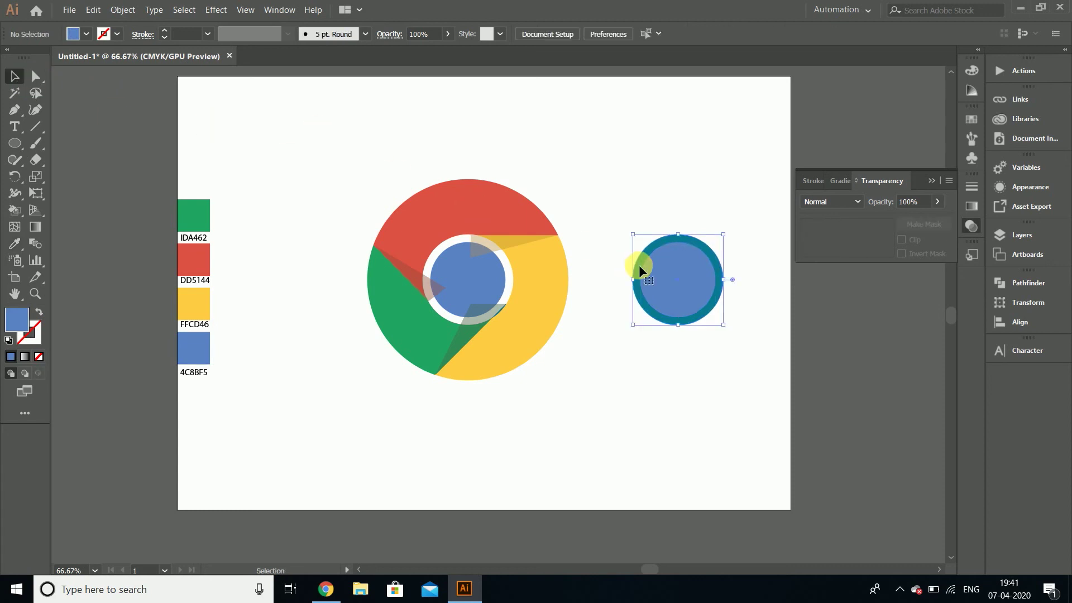
left_click(14, 243)
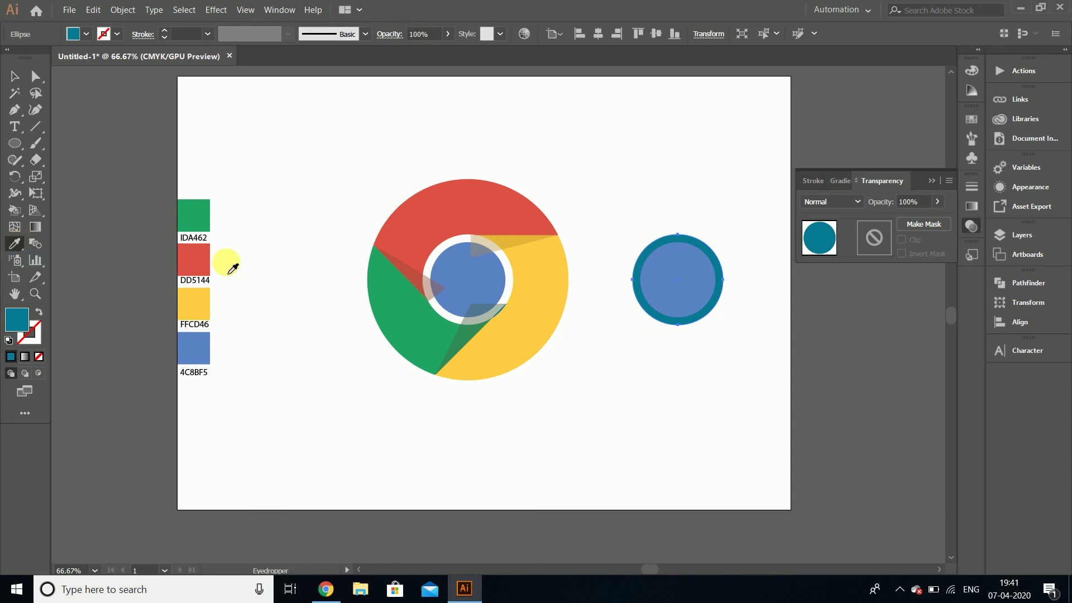
left_click(433, 260)
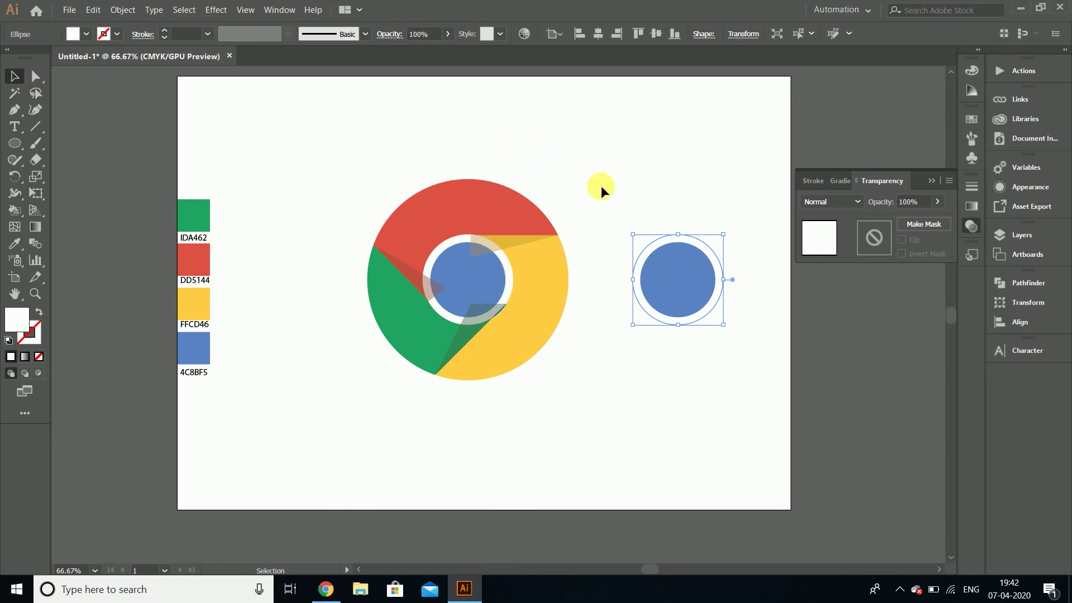
left_click_drag(694, 316, 628, 261)
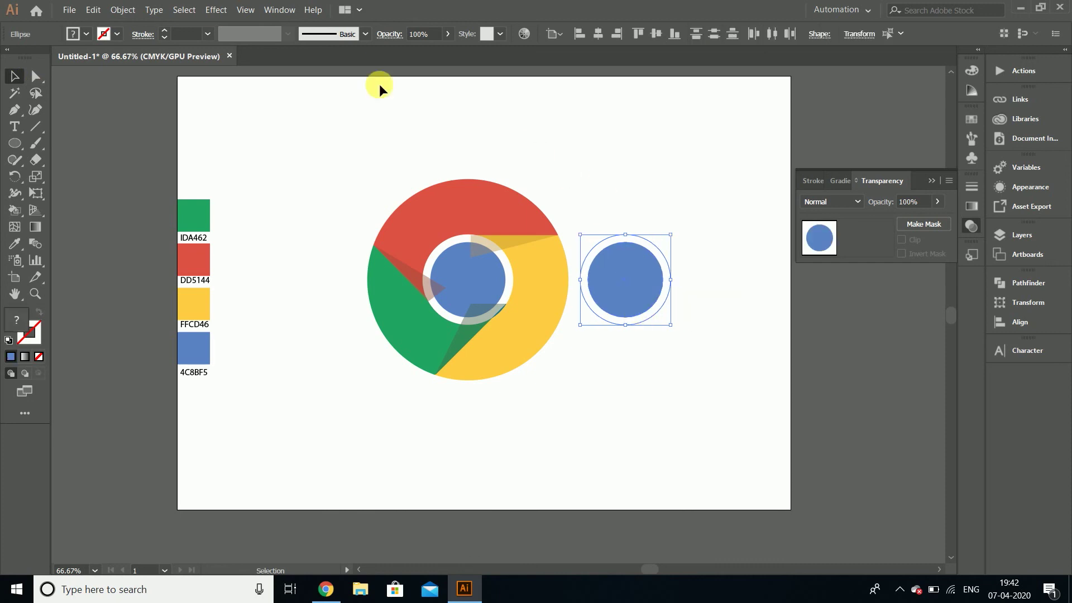
Bring the blue-and-white circle pair to front and centre it over the logo's middle.
left_click(132, 7)
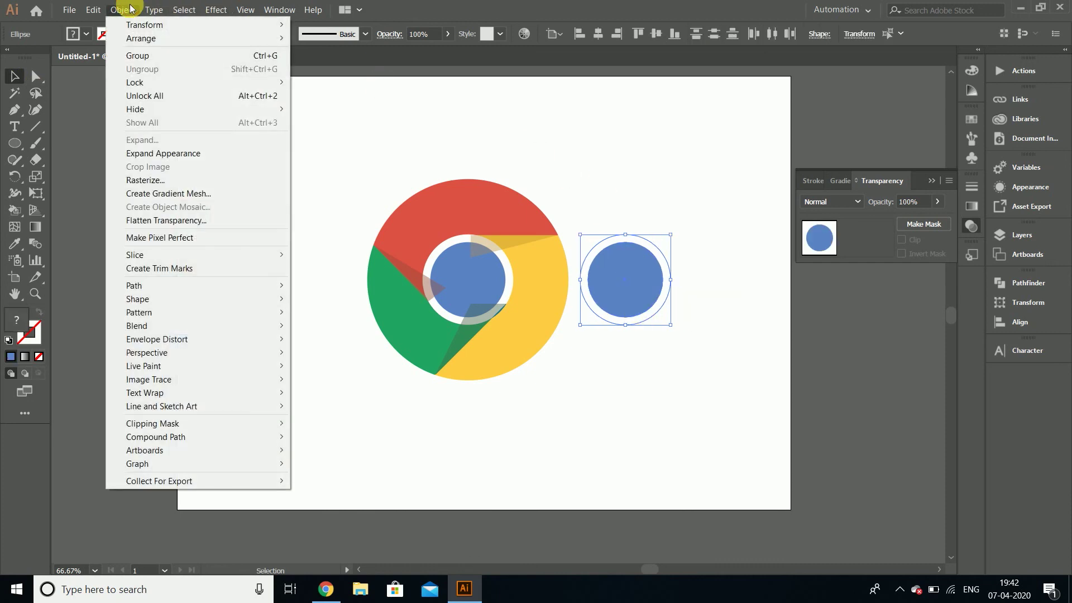
mouse_move(141, 38)
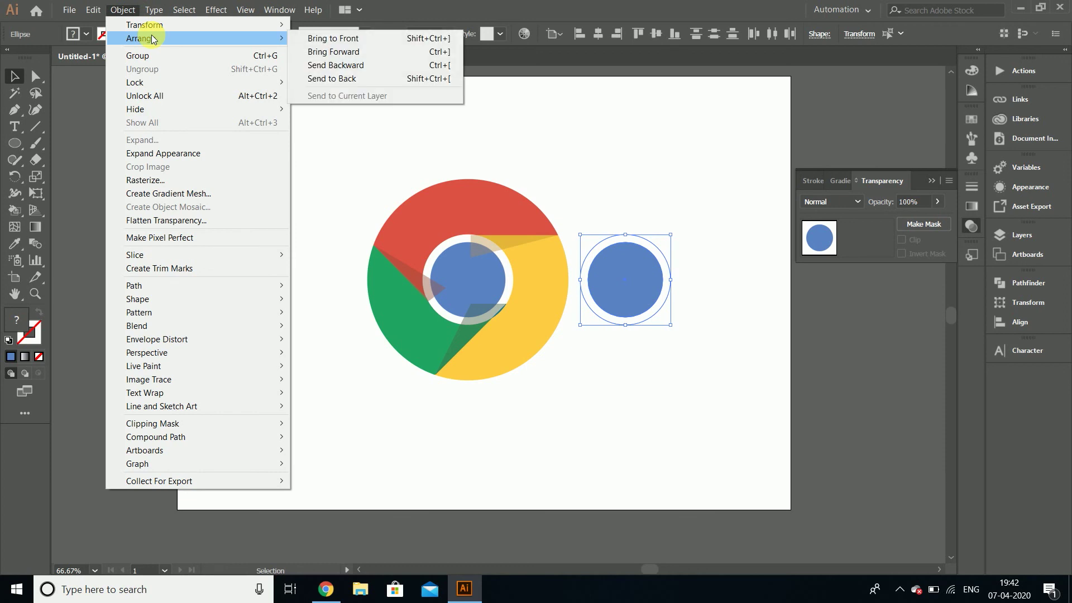
left_click(332, 39)
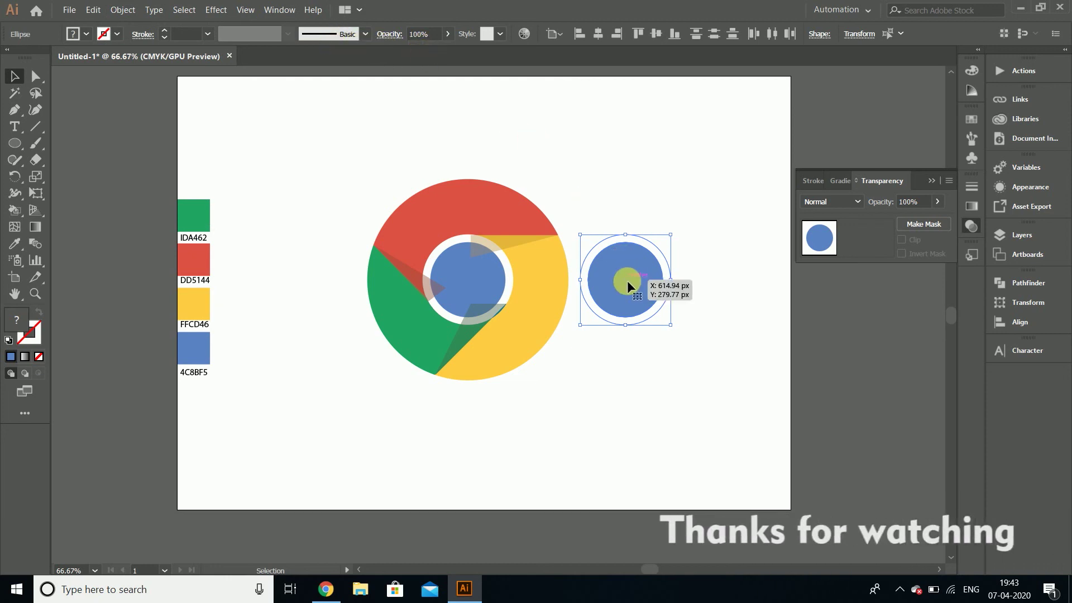
left_click_drag(628, 280, 468, 279)
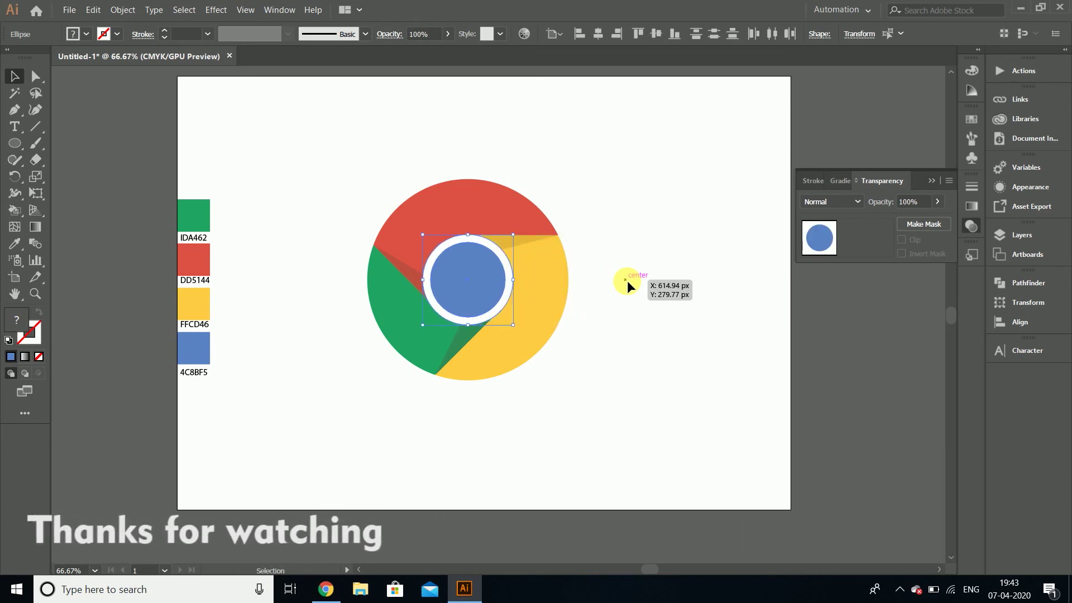
left_click(656, 269)
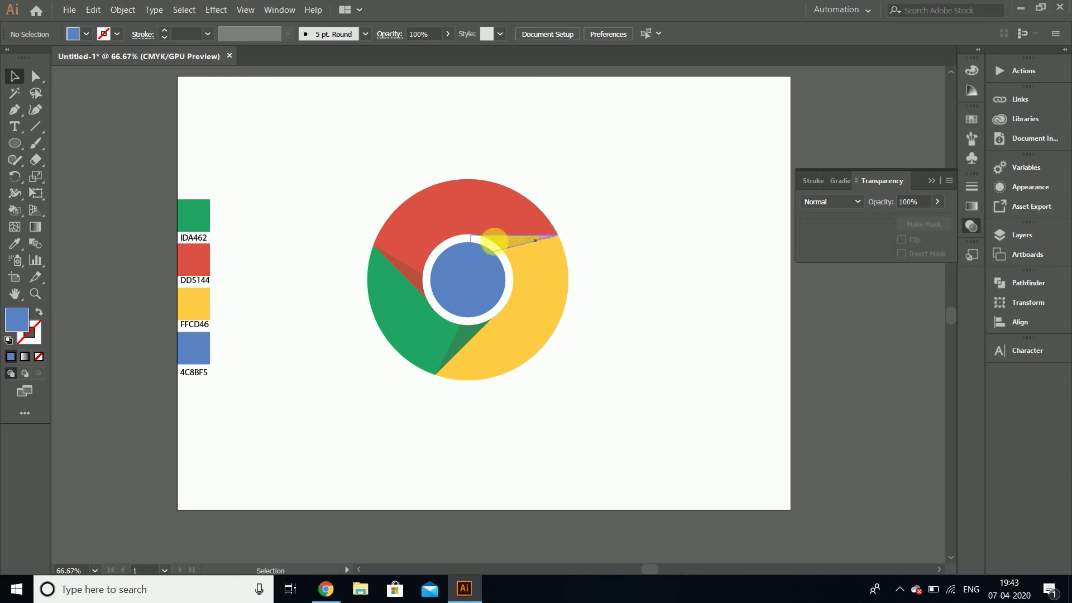
Lower all three shadow wedges to 20% opacity, then close the Transparency panel.
left_click(413, 276)
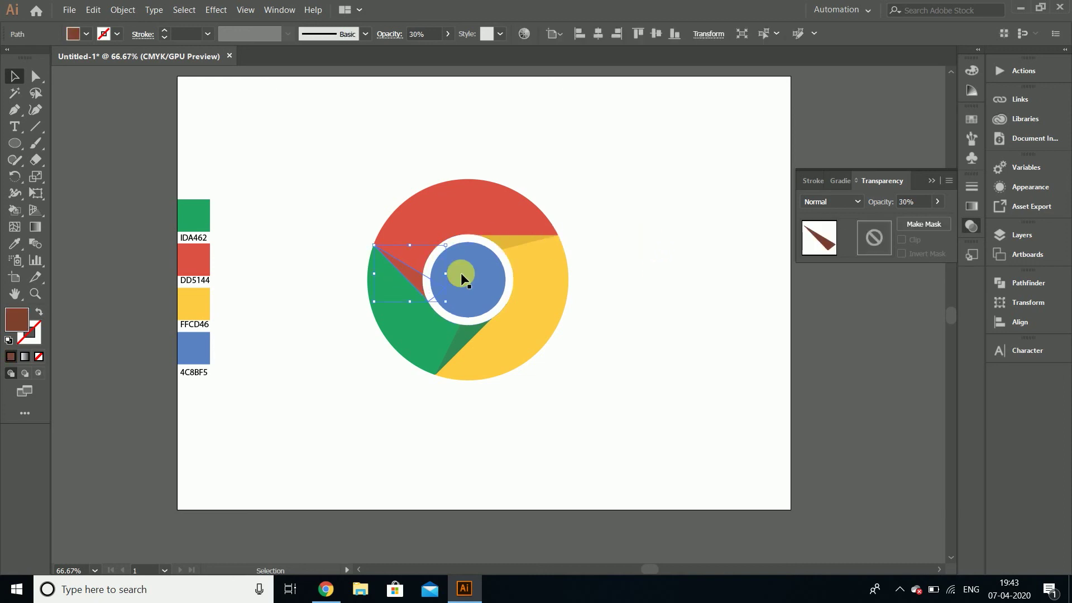
left_click(514, 243, "shift")
left_click(475, 337, "shift")
left_click_drag(920, 208, 893, 210)
type("20")
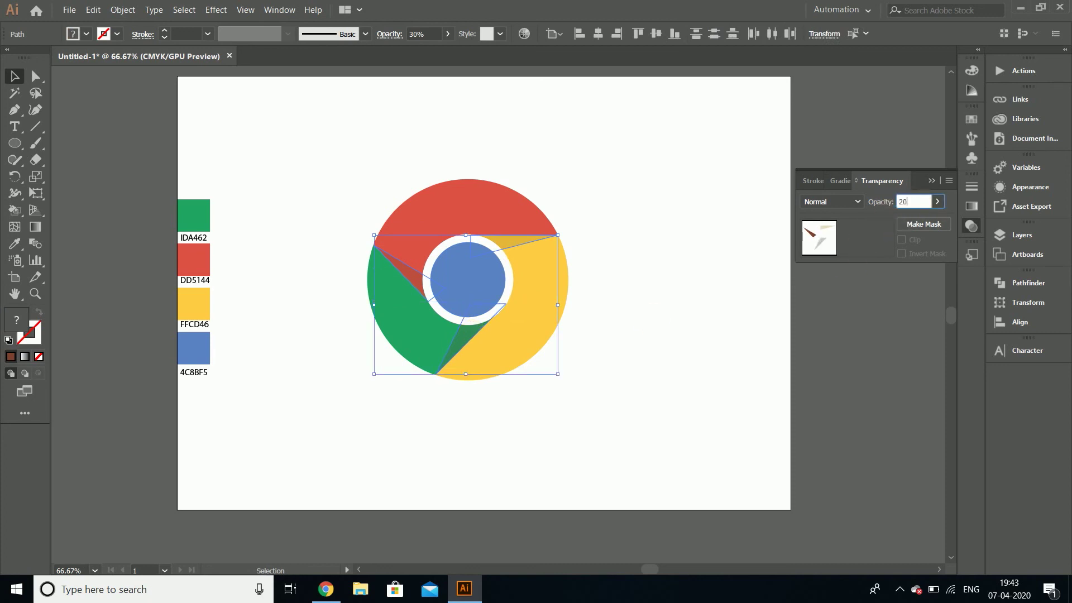
left_click(890, 203)
left_click_drag(924, 201, 892, 211)
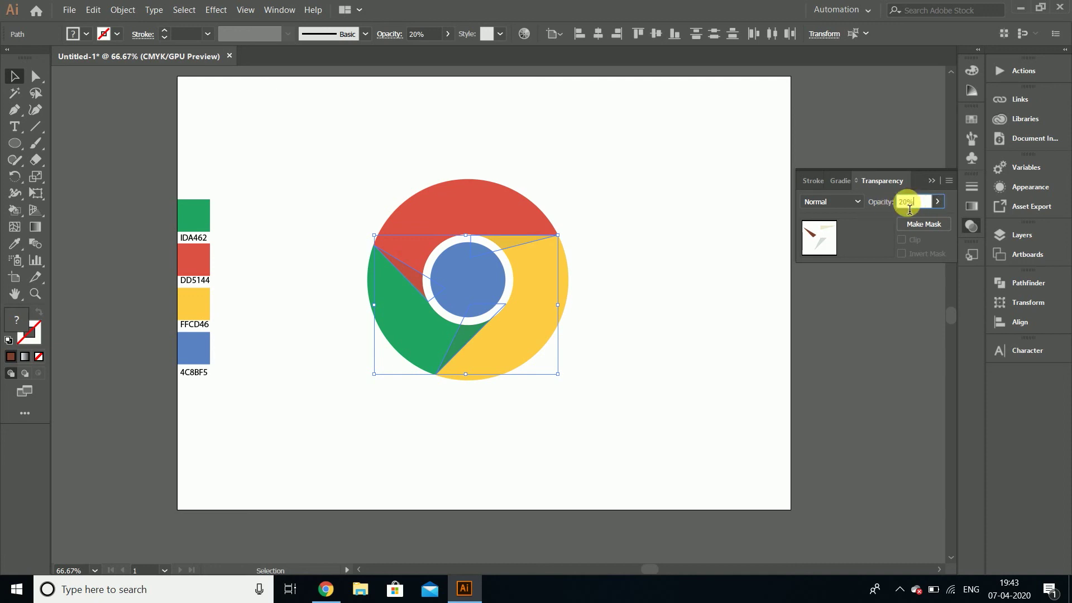
left_click(877, 300)
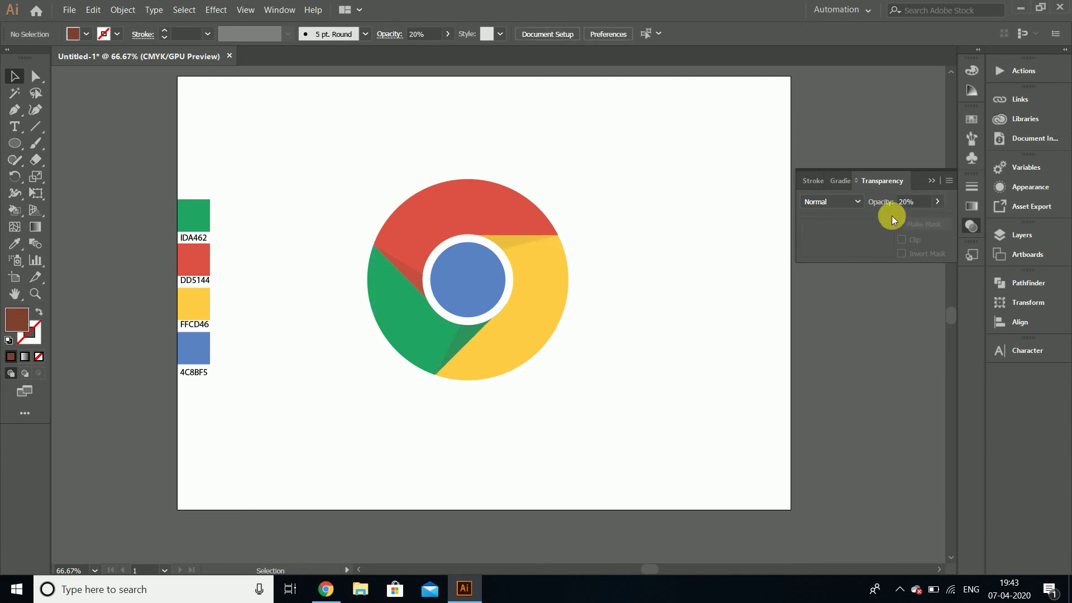
left_click(932, 180)
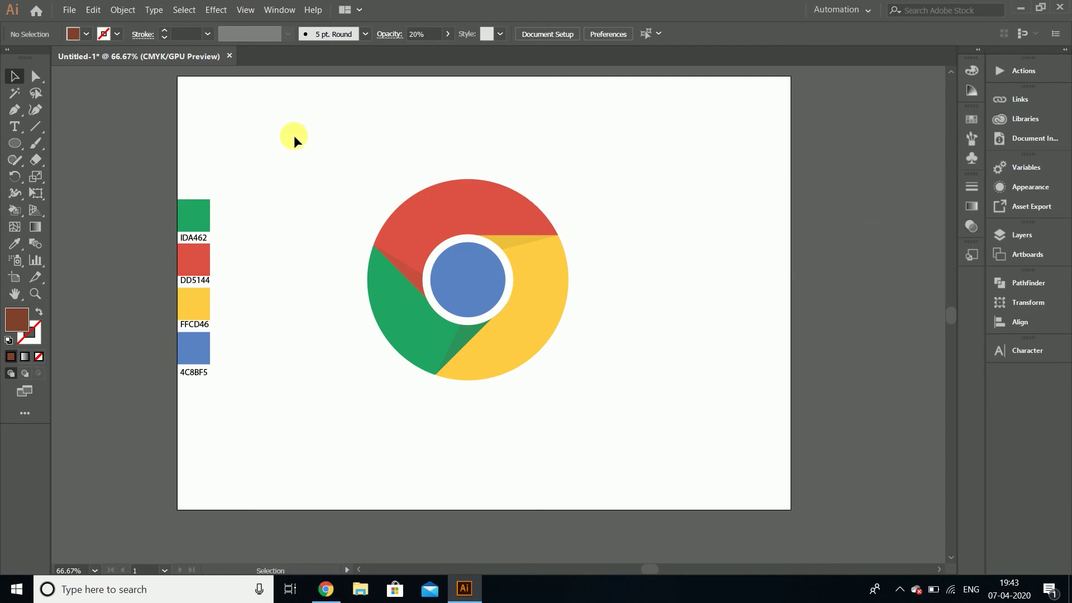